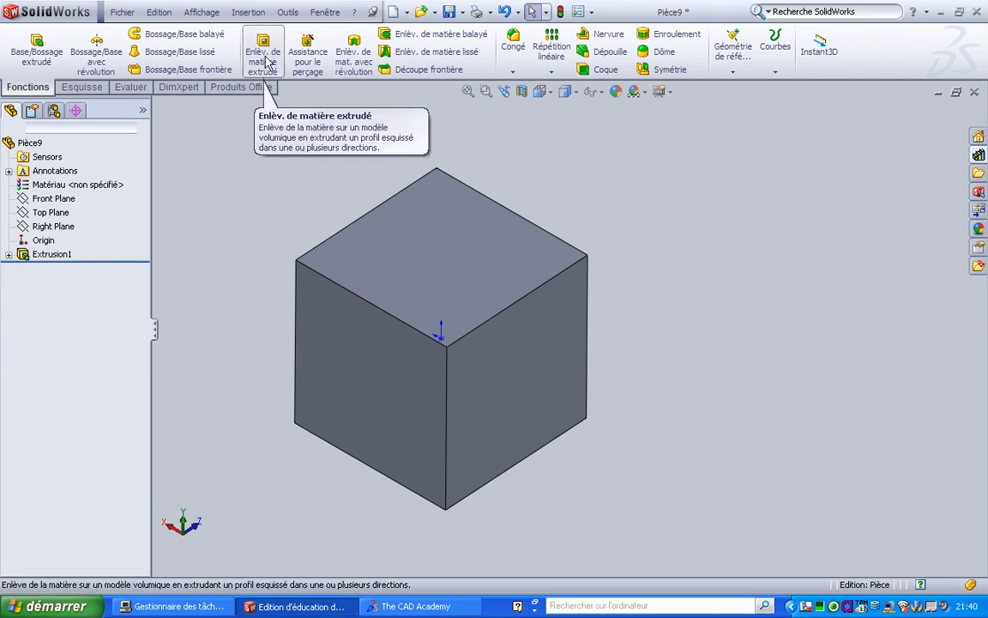
- Orient the view normal to the cube's face parallel to the Front Plane and start a circle sketch on that face
click(81, 89)
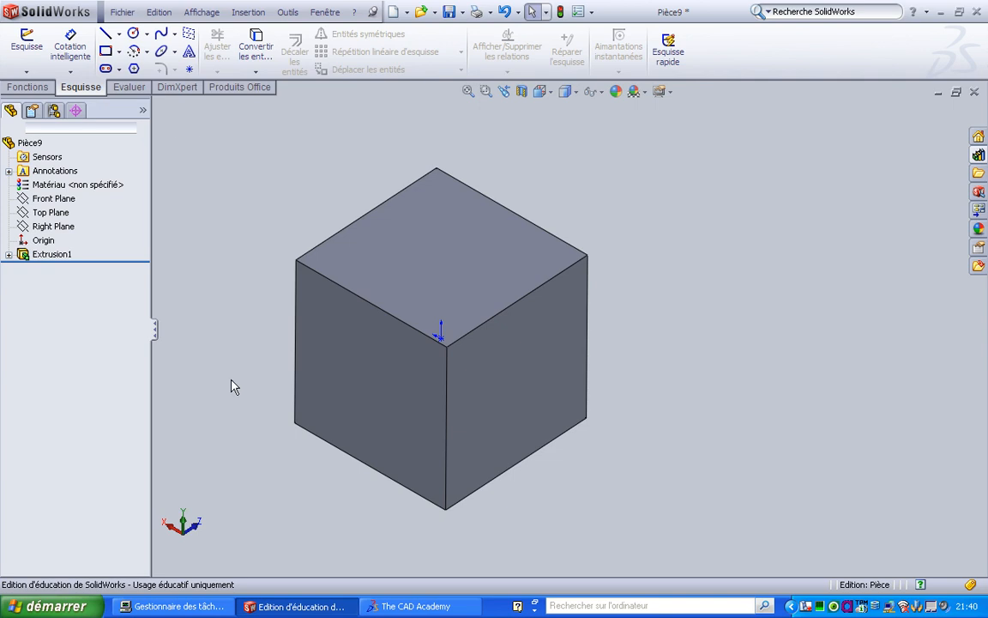
middle_drag(230, 386, 271, 366)
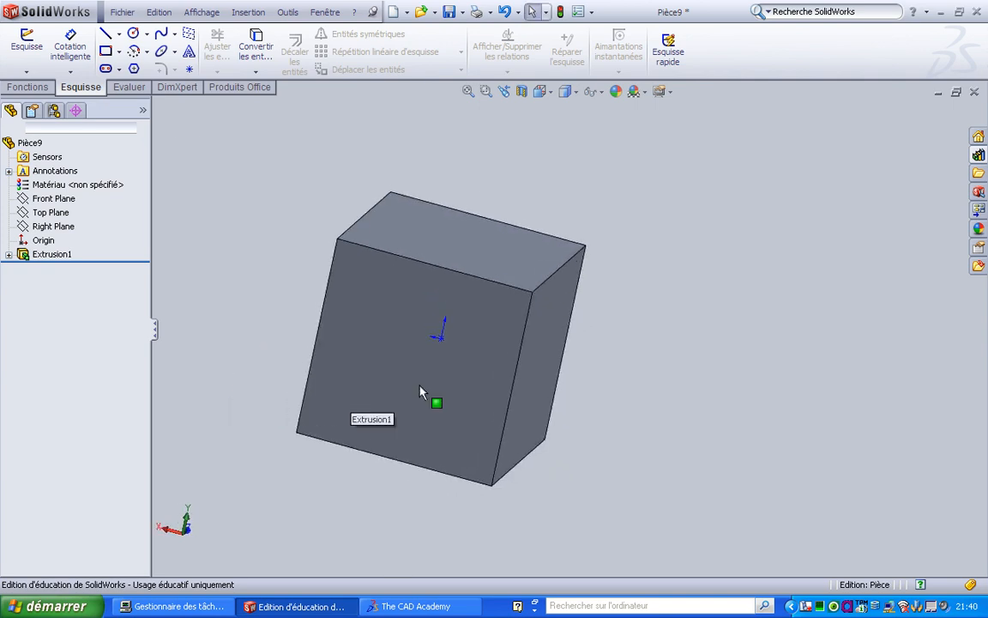
click(456, 411)
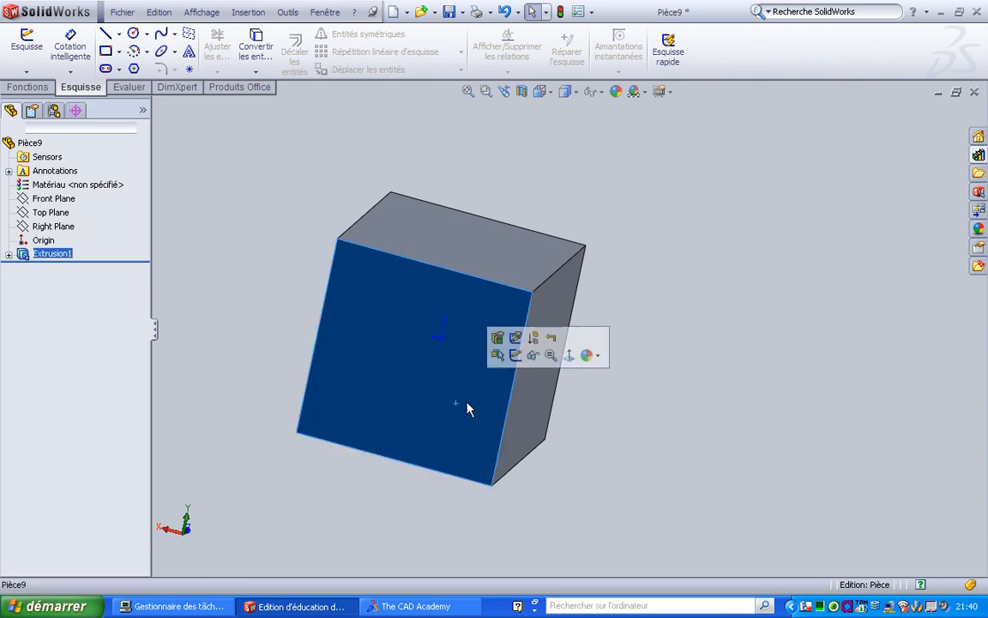
click(568, 355)
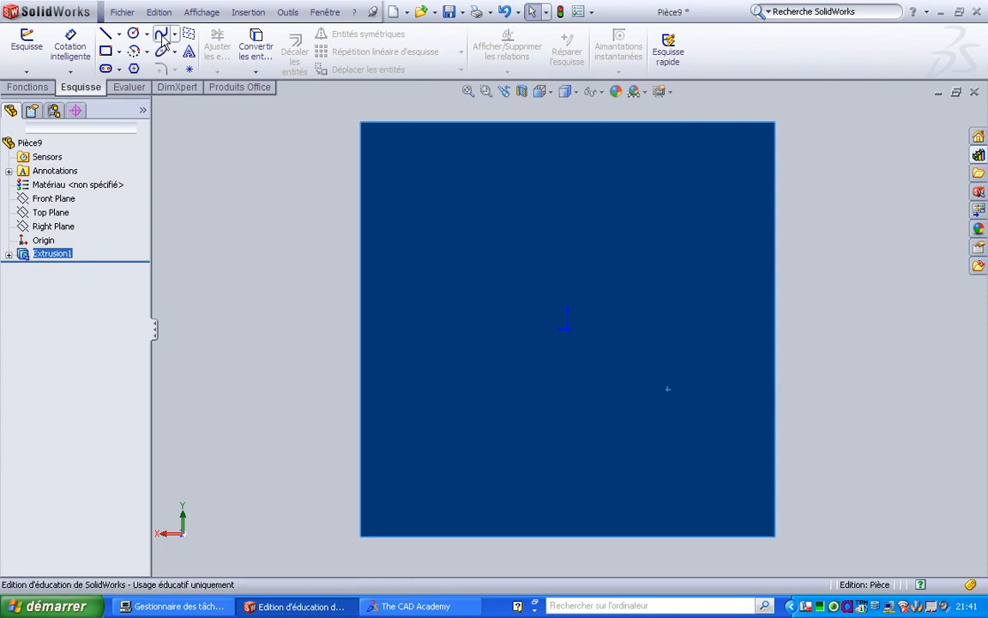
click(135, 35)
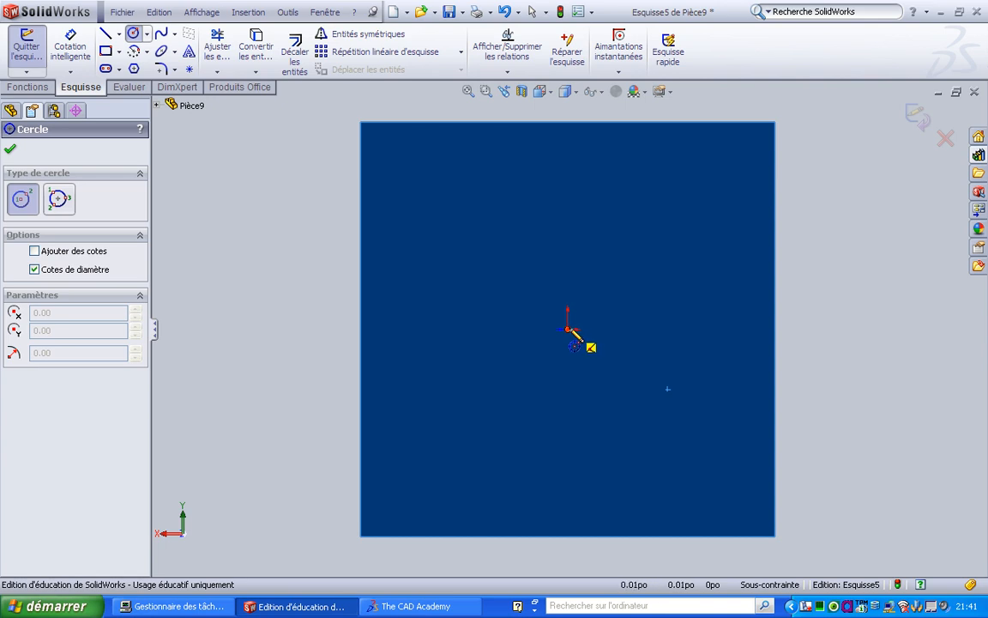
middle_drag(787, 311, 748, 354)
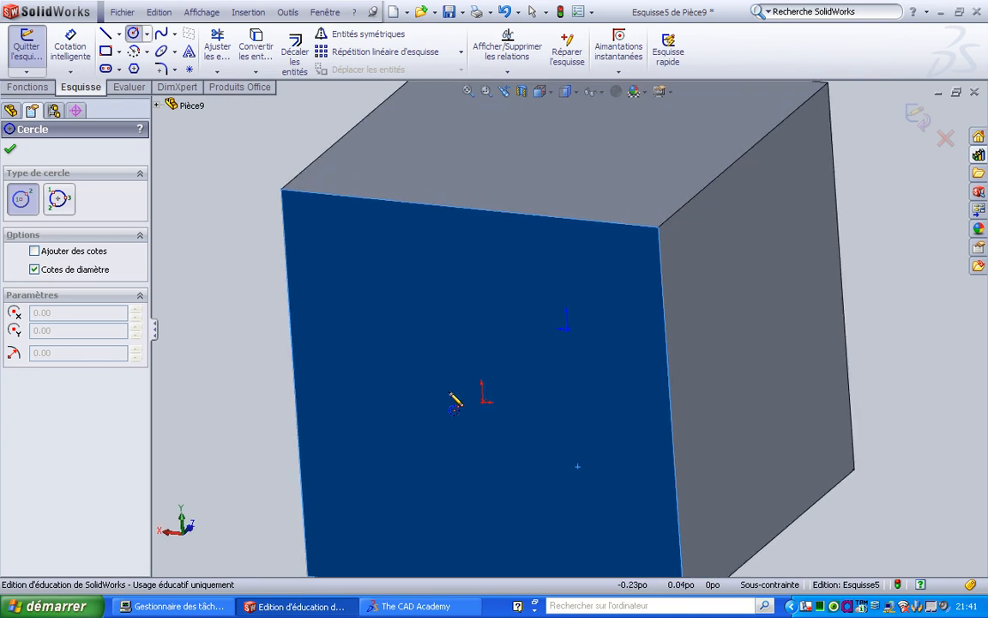
click(119, 51)
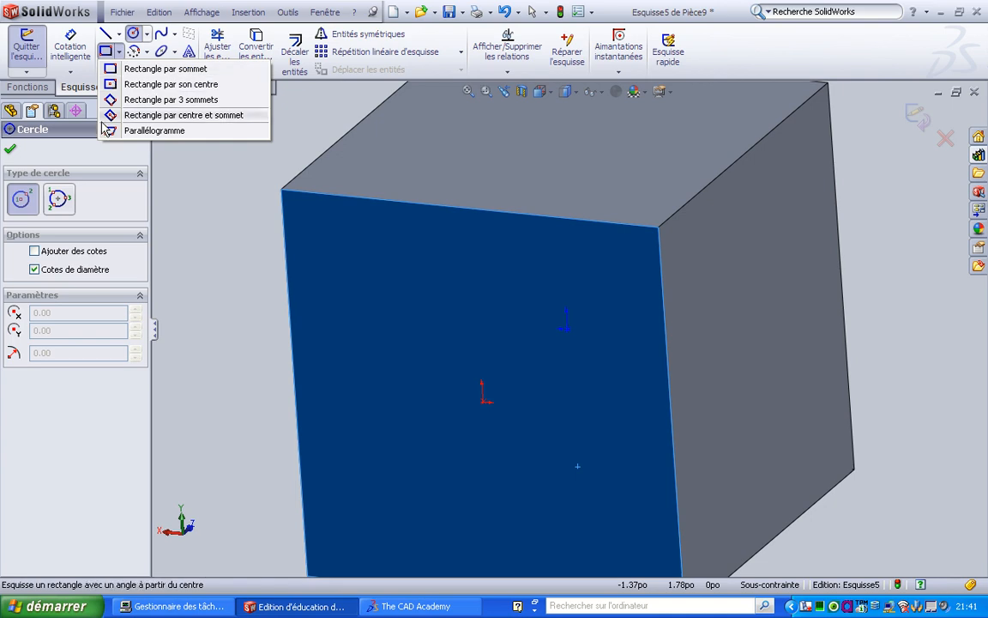
key(Escape)
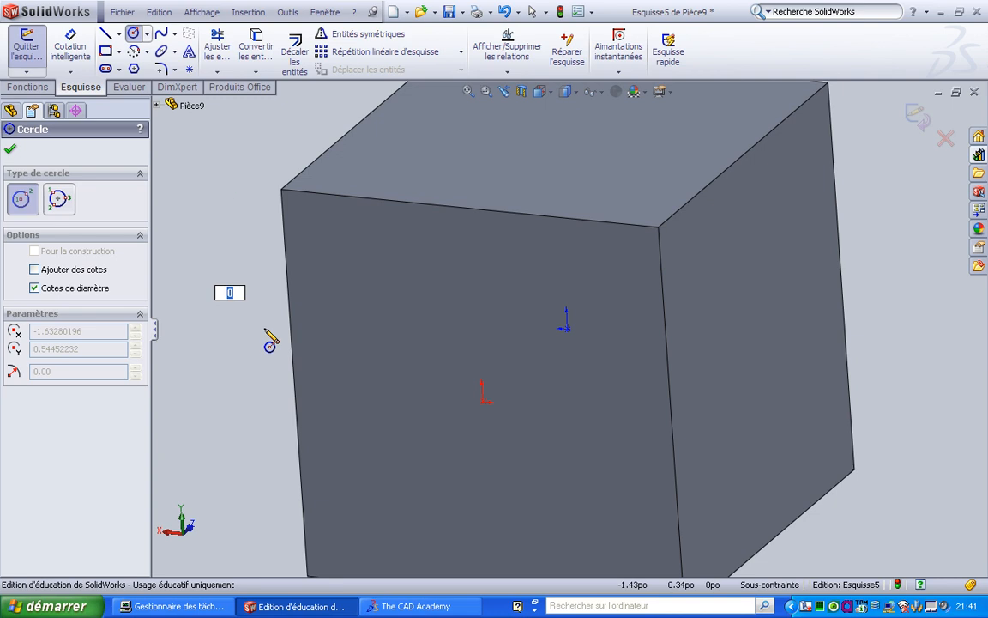
key(Escape)
middle_drag(374, 323, 434, 347)
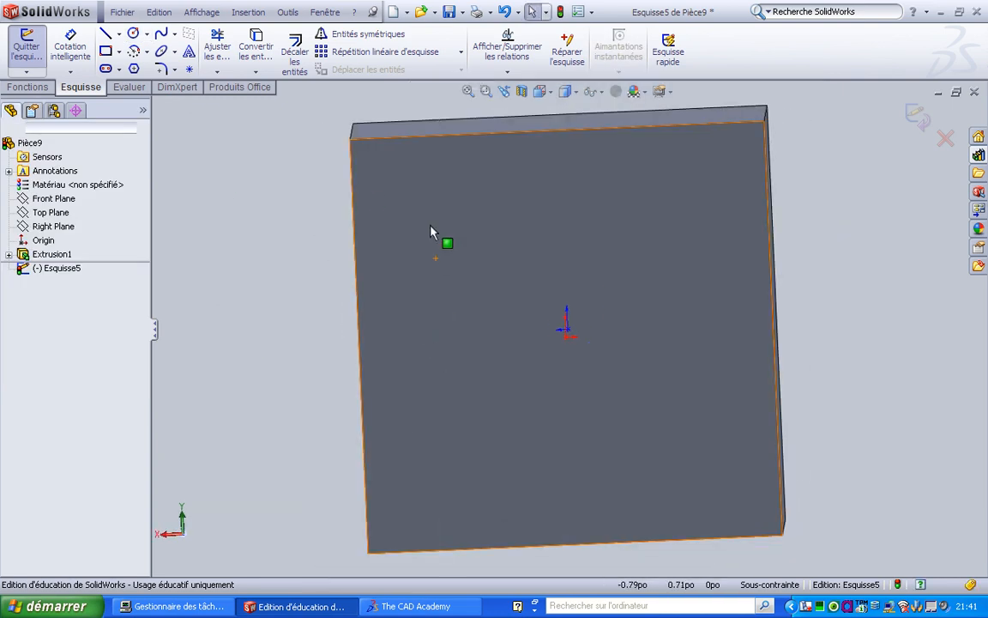
- Facing the sketch face squarely, sketch a circle about 1.10 inches in diameter centred on the origin
click(507, 286)
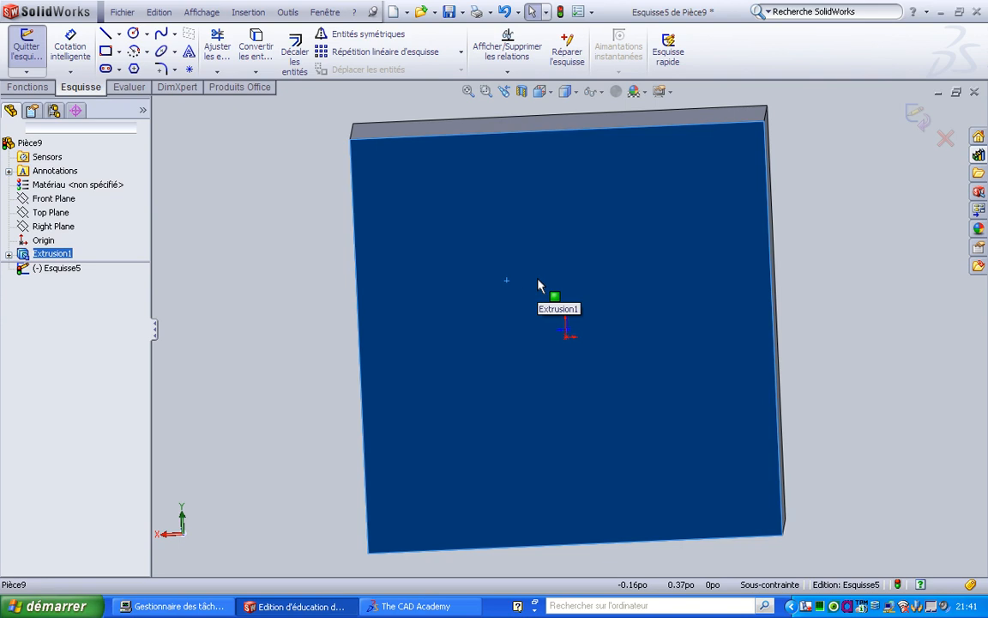
key(ctrl+8)
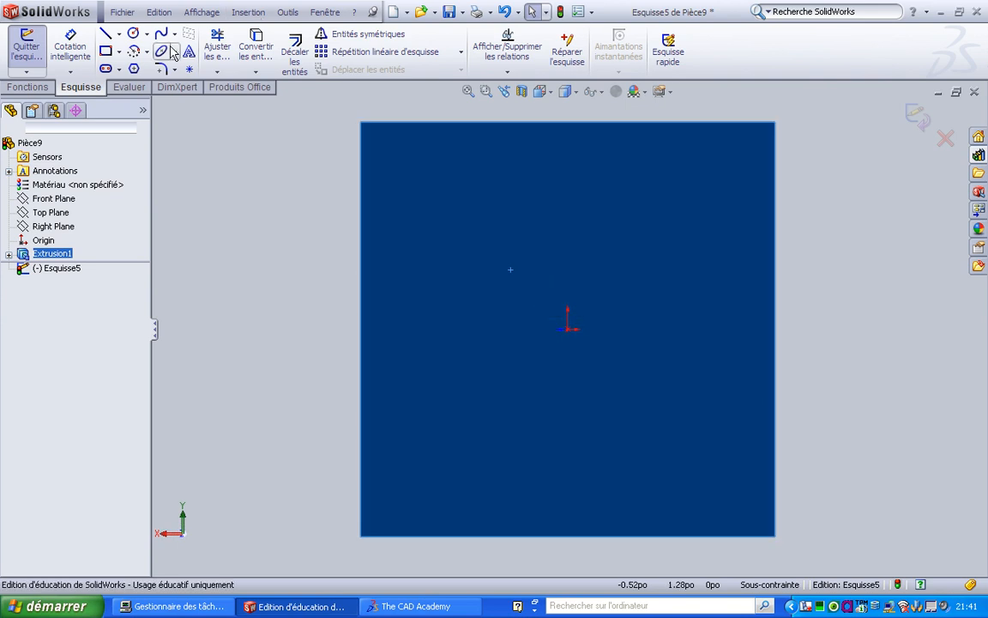
click(134, 34)
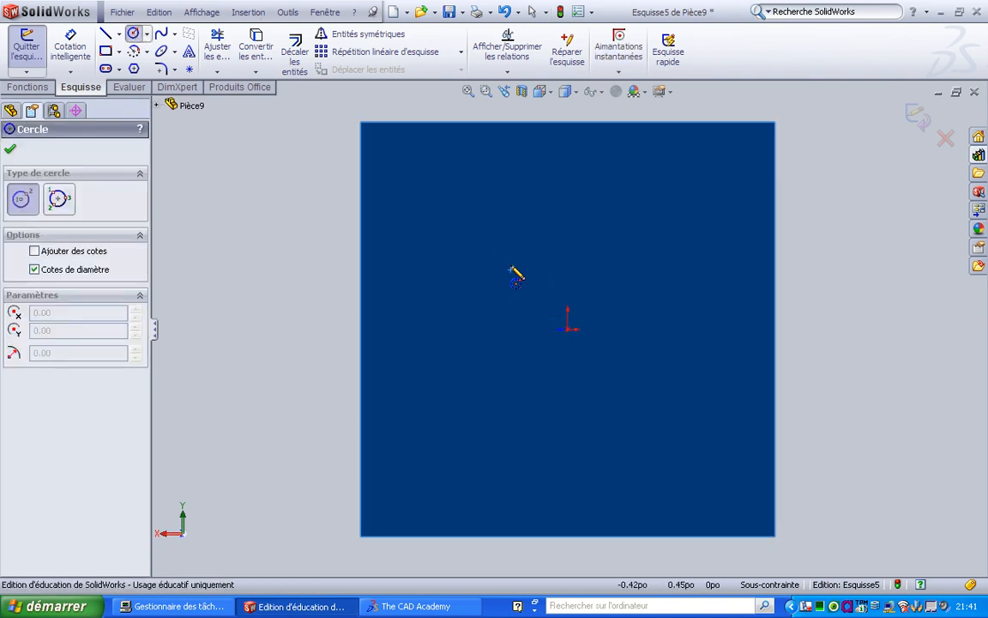
click(568, 328)
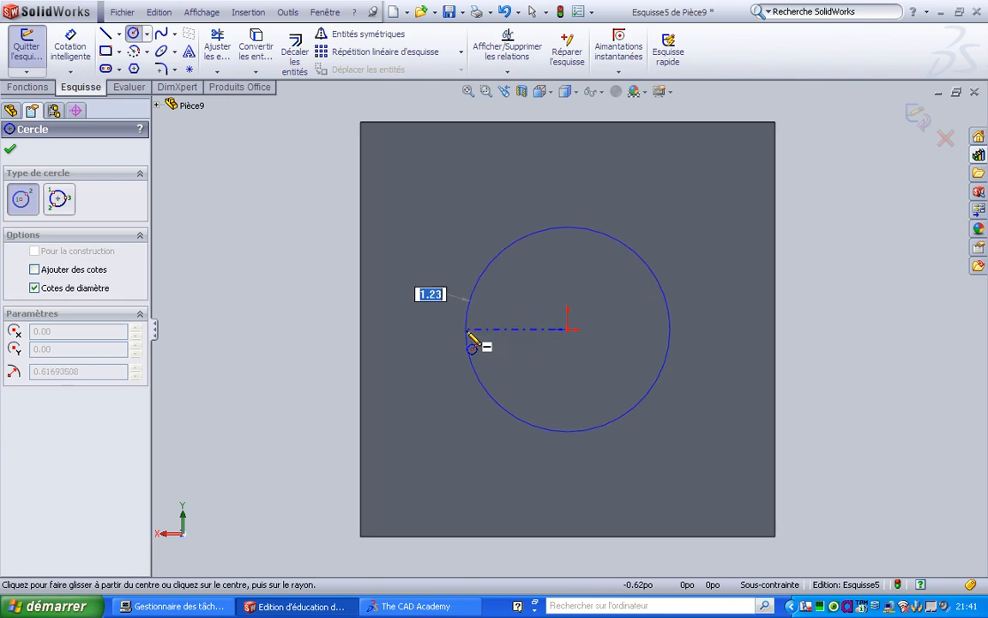
click(478, 329)
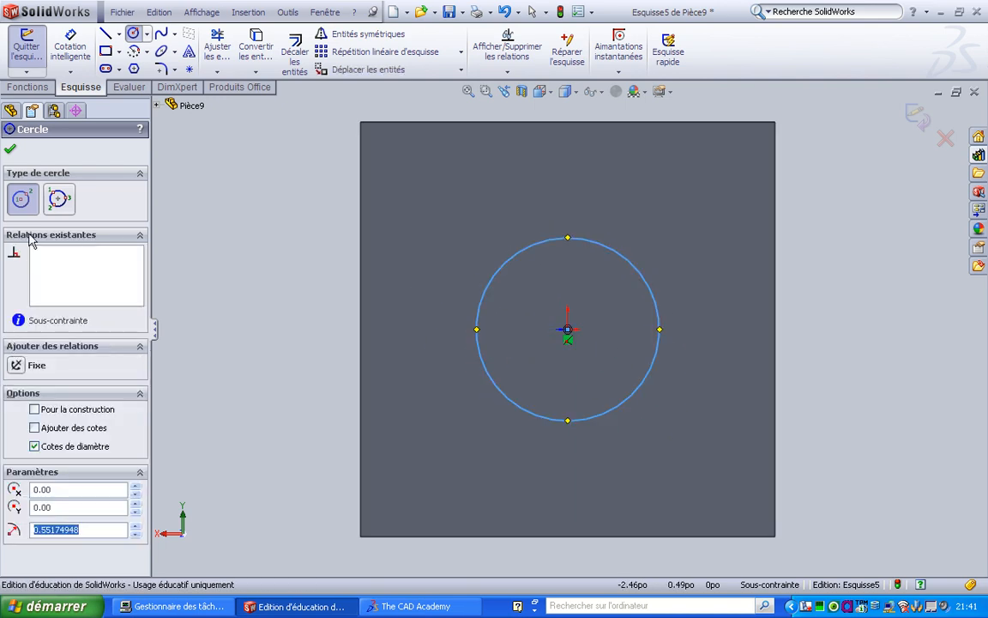
click(11, 152)
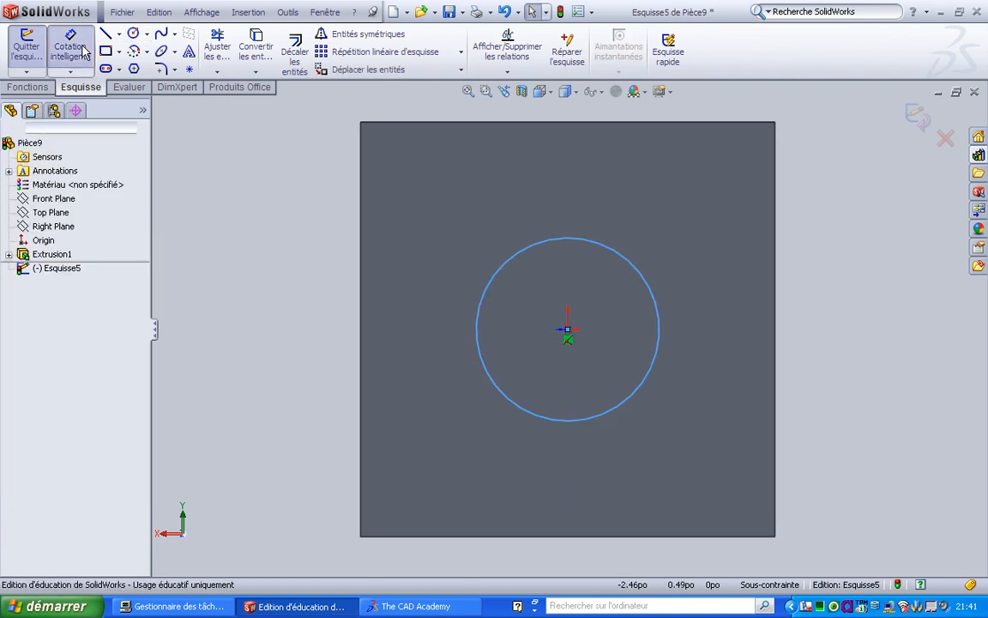
- Dimension the circle's diameter and set it to 1 inch
click(500, 285)
click(305, 335)
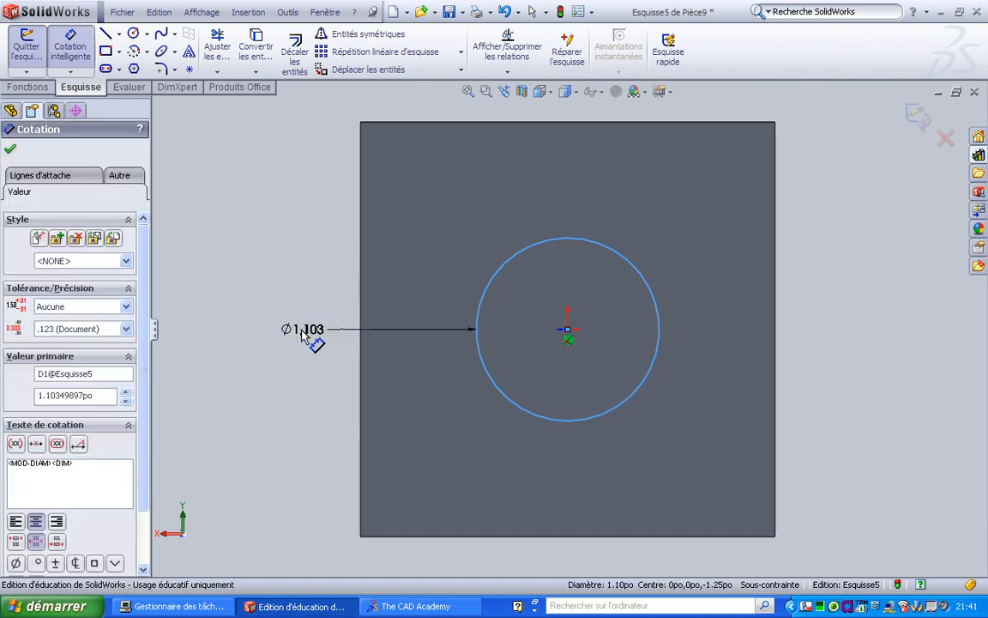
text(1)
key(Return)
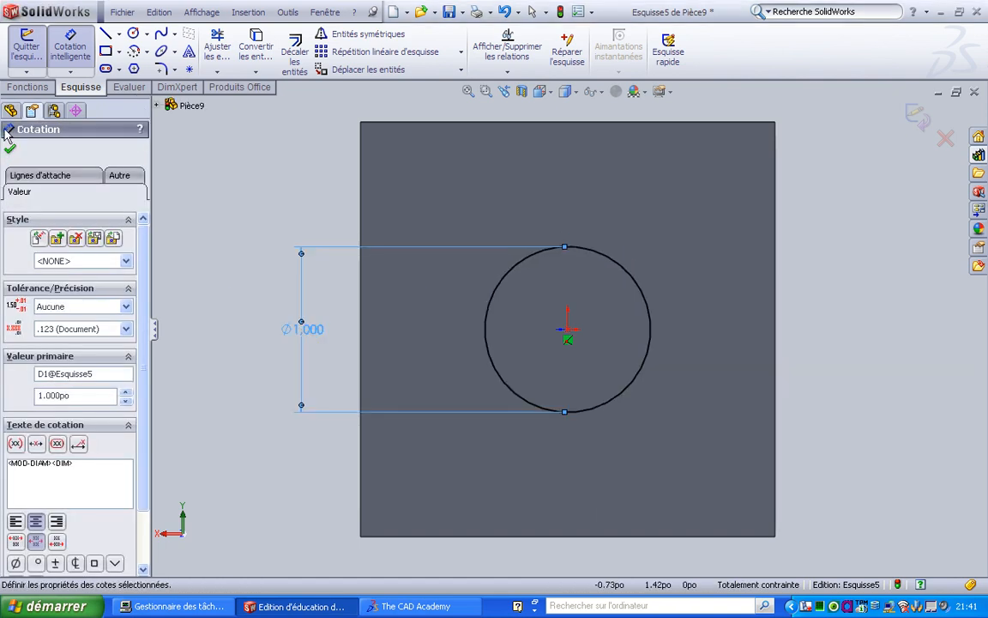
- Cut-extrude the 1-inch circle through the whole cube with the A travers tout end condition
click(31, 89)
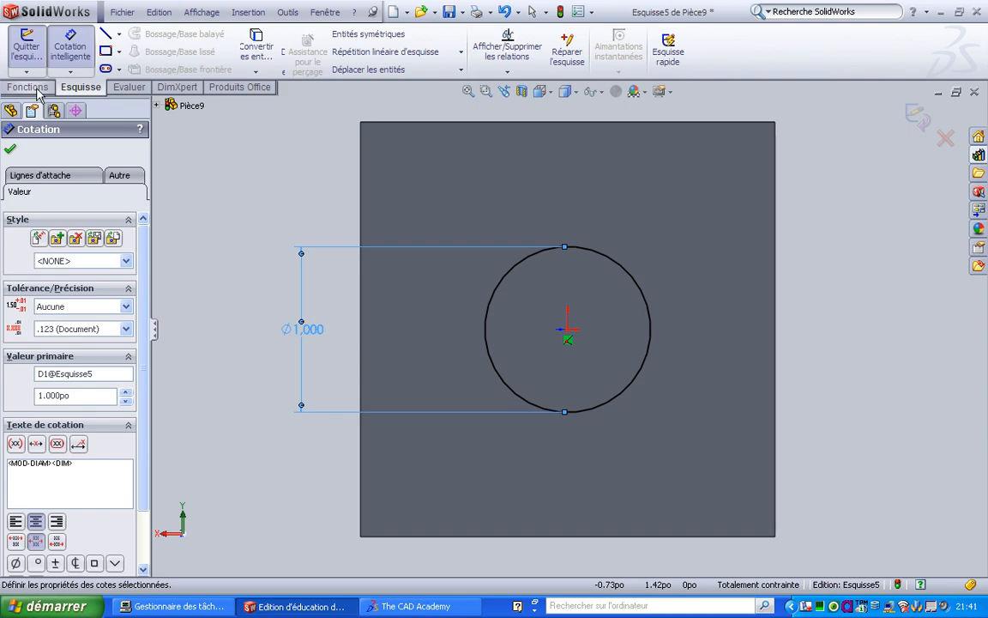
click(264, 50)
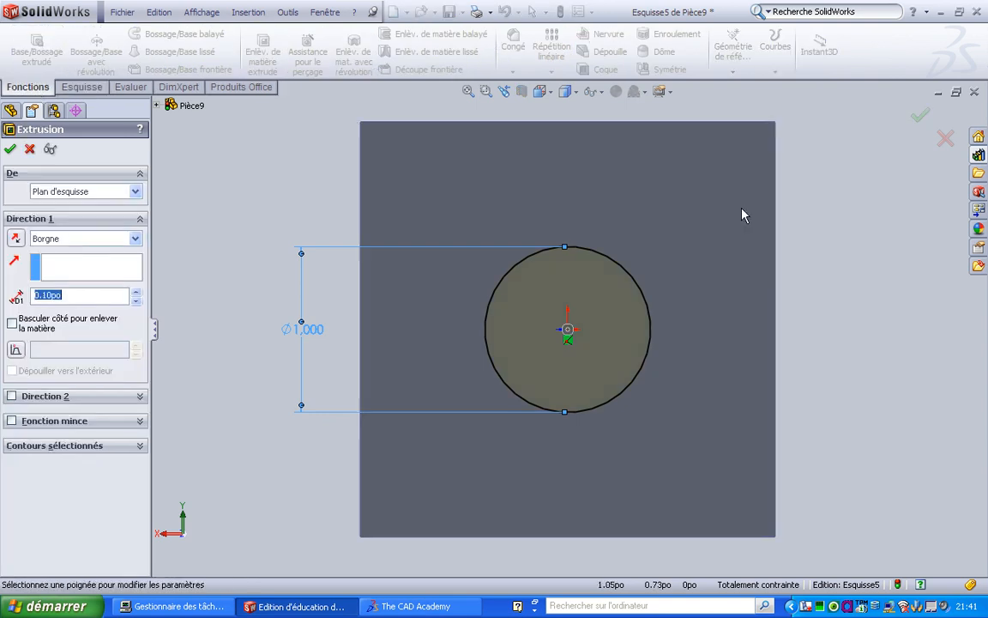
click(137, 240)
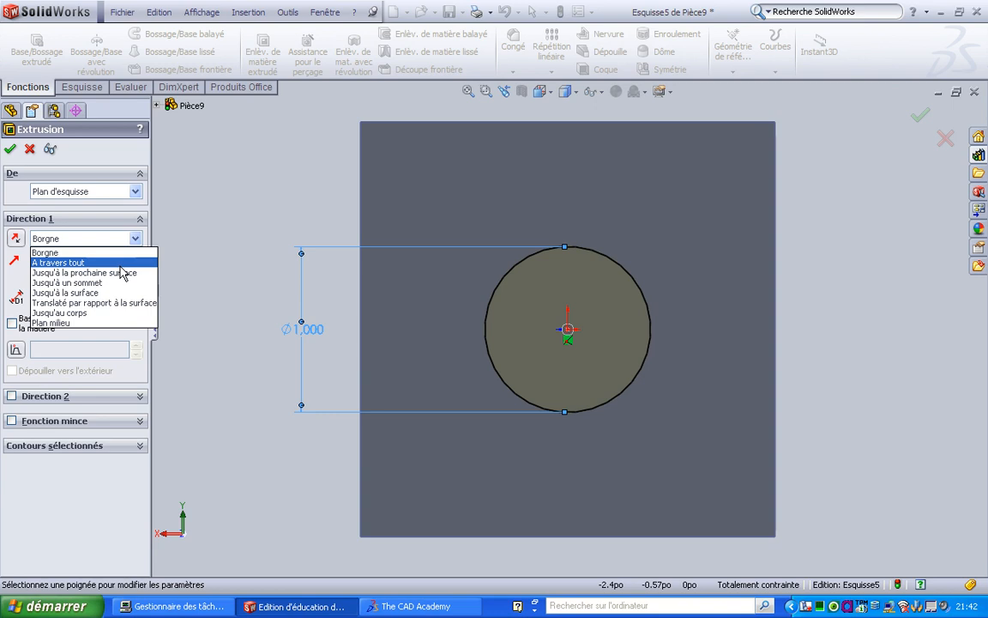
click(120, 262)
middle_drag(236, 348, 214, 393)
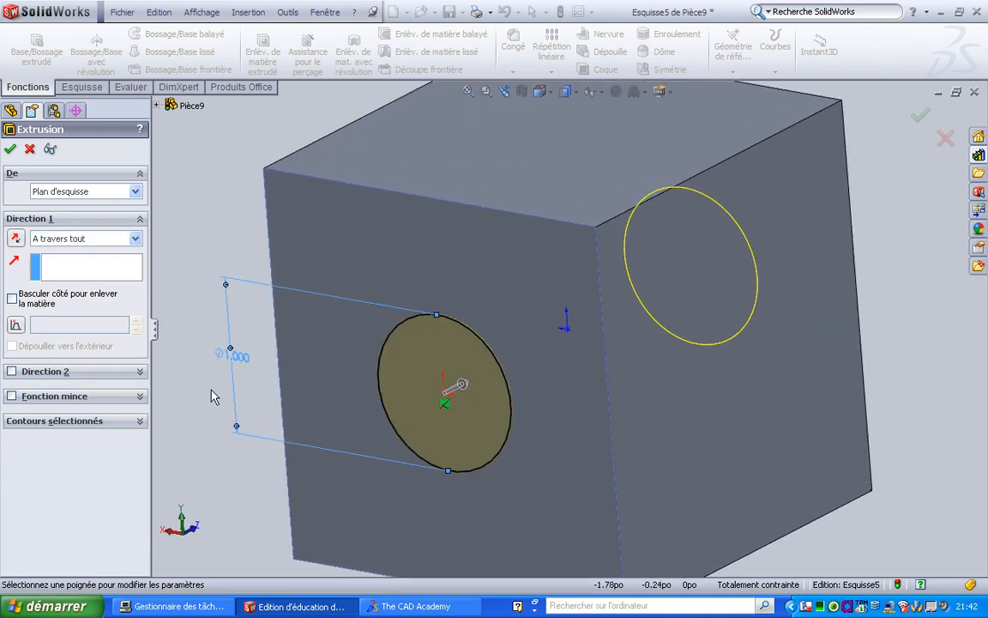
click(12, 149)
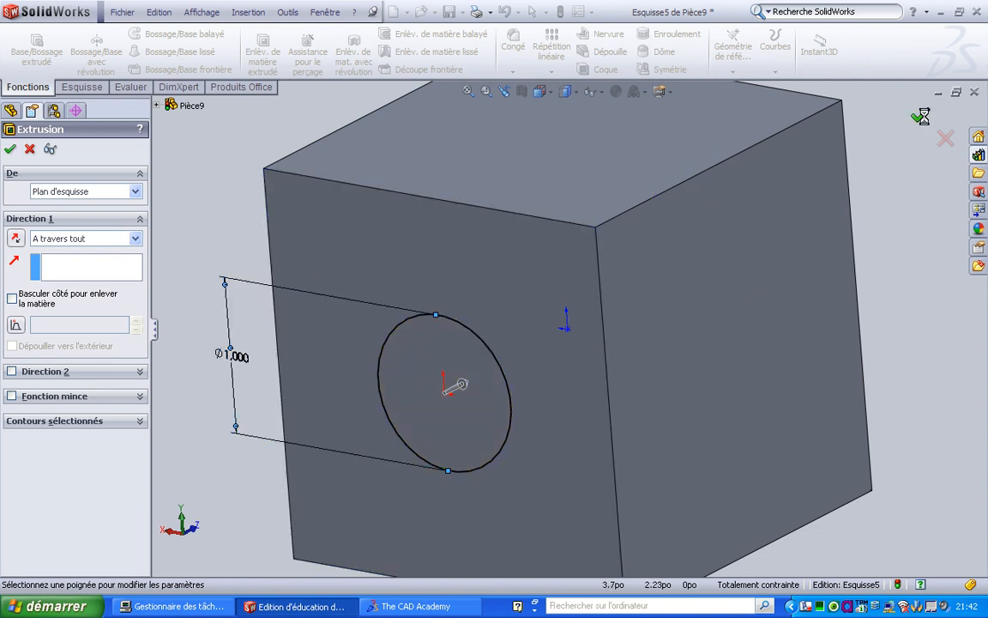
- Open a new sketch on the cube's adjacent side face parallel to the Right Plane, viewed normal to it
middle_drag(544, 426, 535, 371)
middle_drag(839, 477, 786, 461)
middle_click(786, 461)
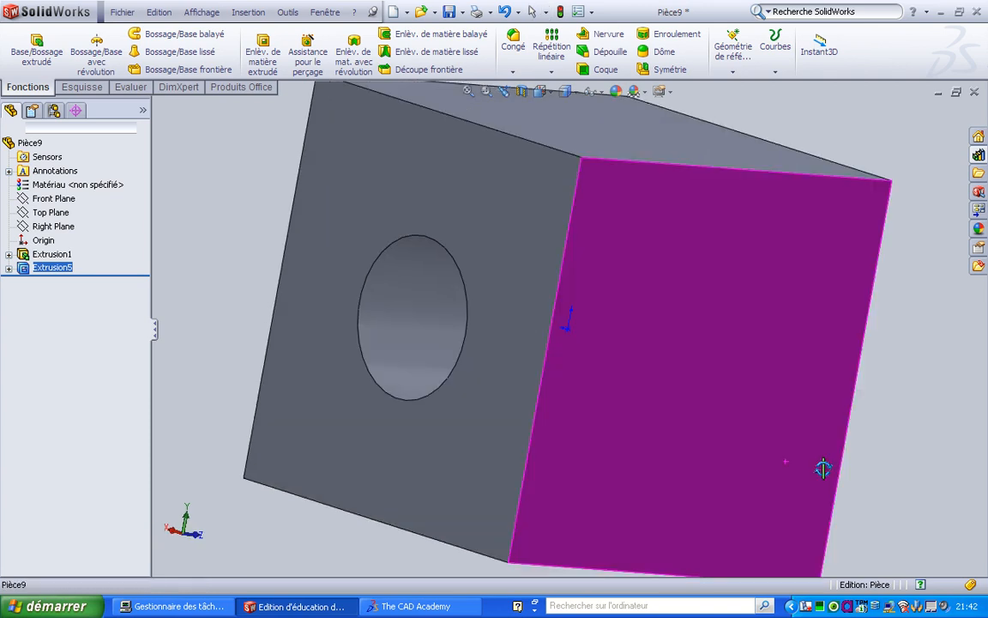
click(691, 388)
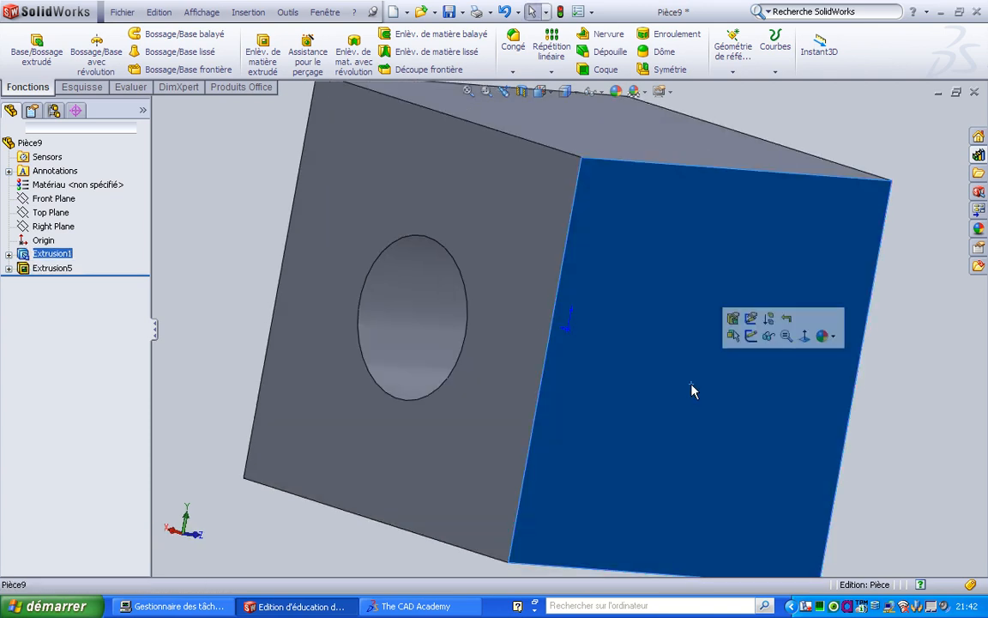
click(806, 342)
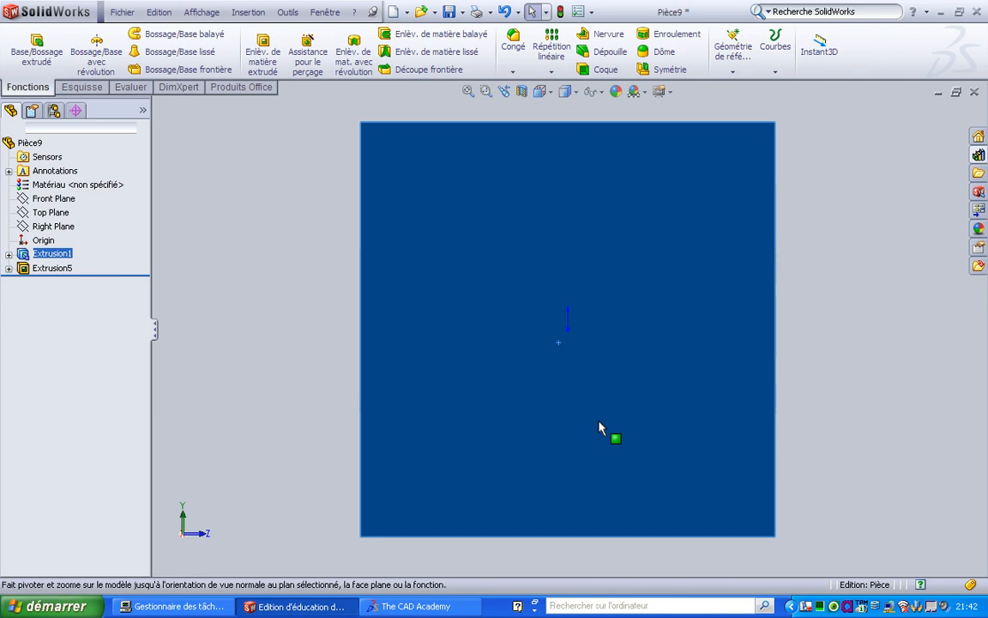
click(590, 390)
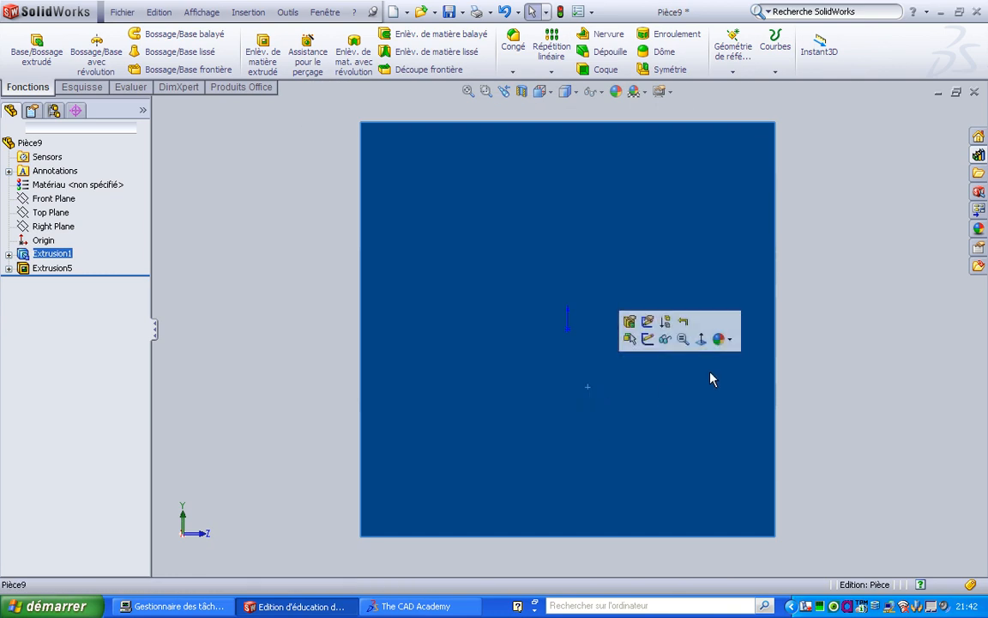
click(647, 339)
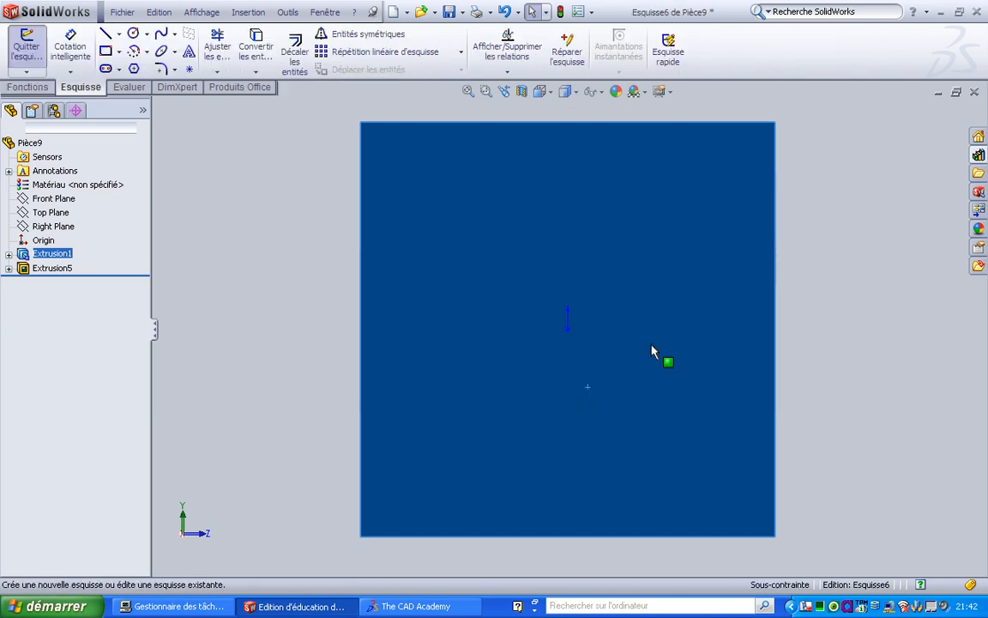
- Sketch a circle about 0.85 inches in diameter centred on the origin of the side face
click(134, 37)
click(569, 329)
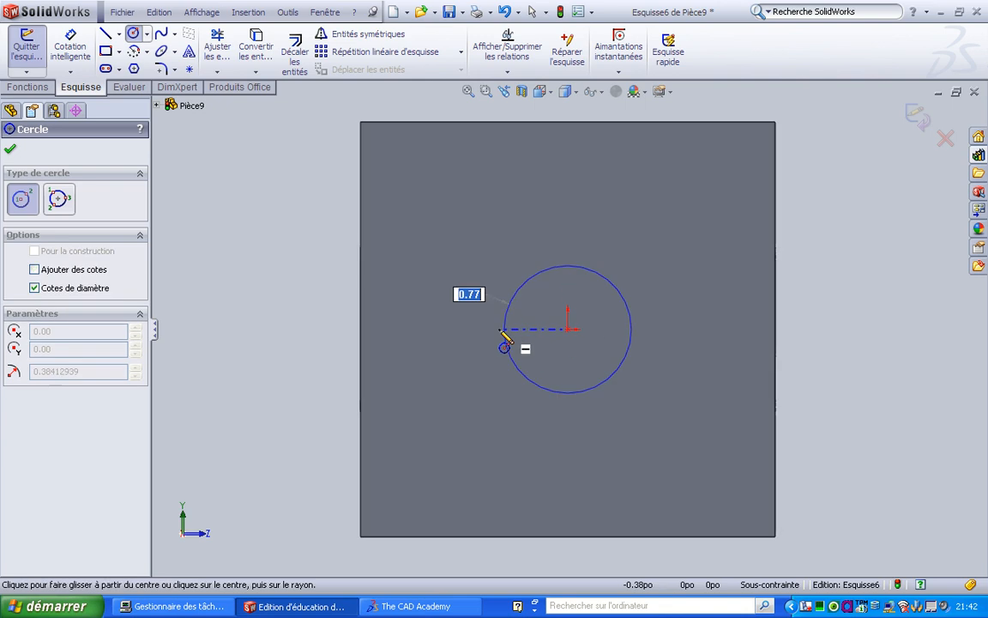
click(498, 330)
- Dimension the side-face circle's diameter and set it to 1 inch
click(76, 56)
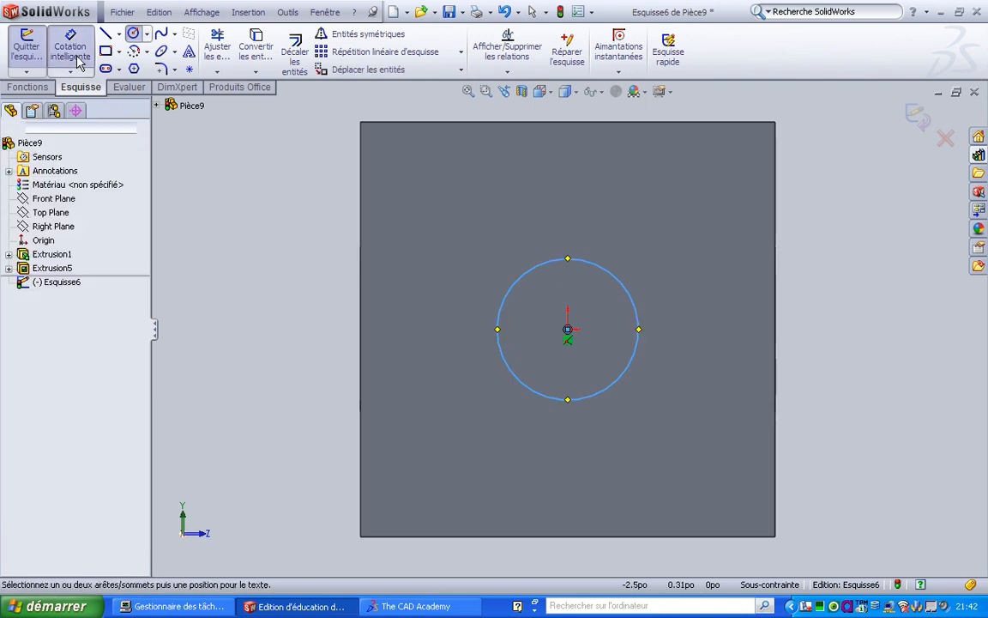
click(500, 313)
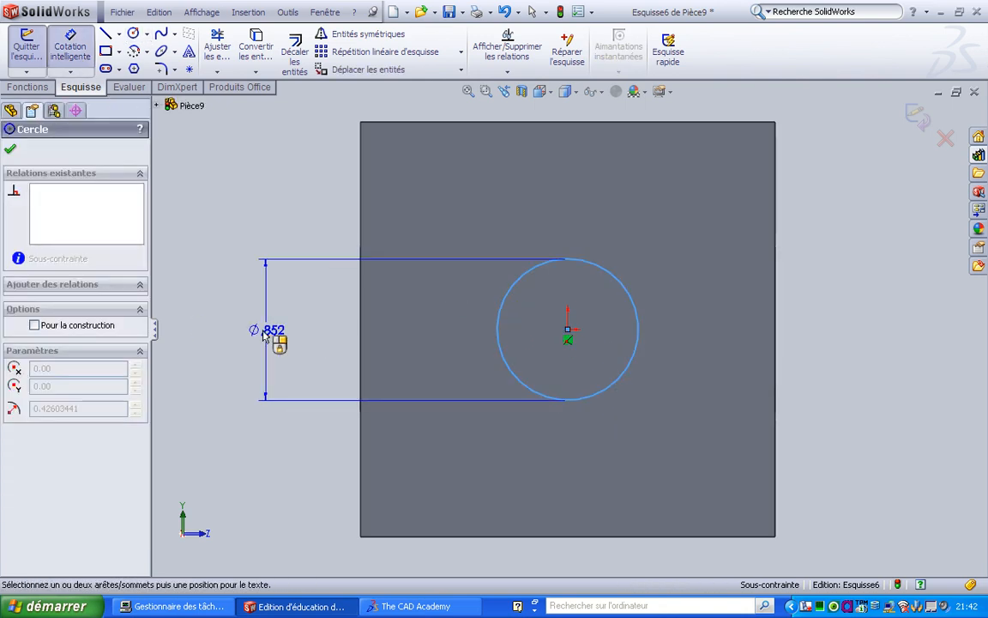
click(264, 334)
text(1)
key(Return)
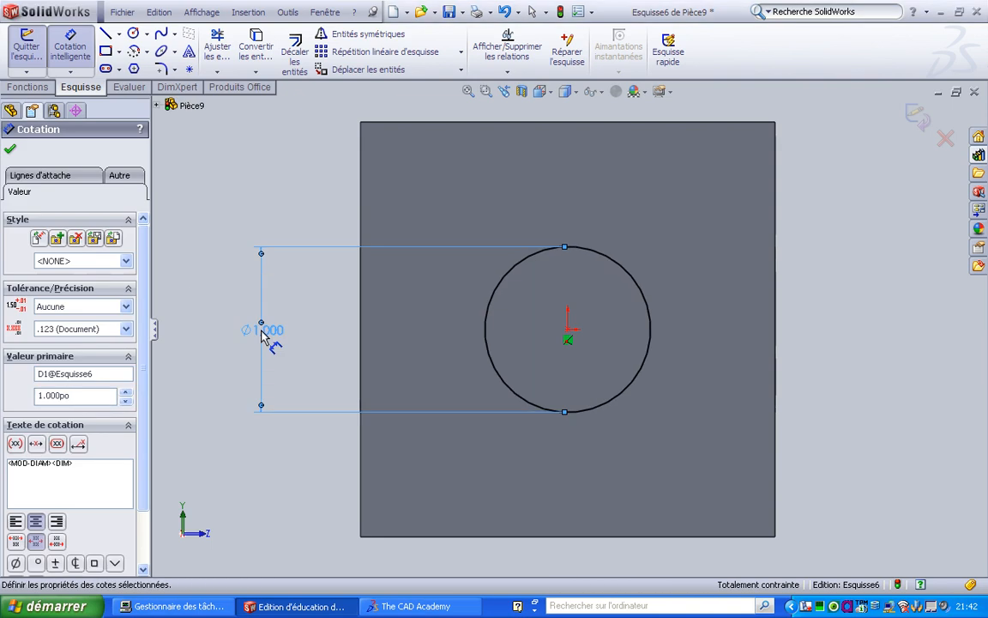
- Cut-extrude the side-face circle through the whole cube with the A travers tout end condition
click(25, 88)
click(261, 49)
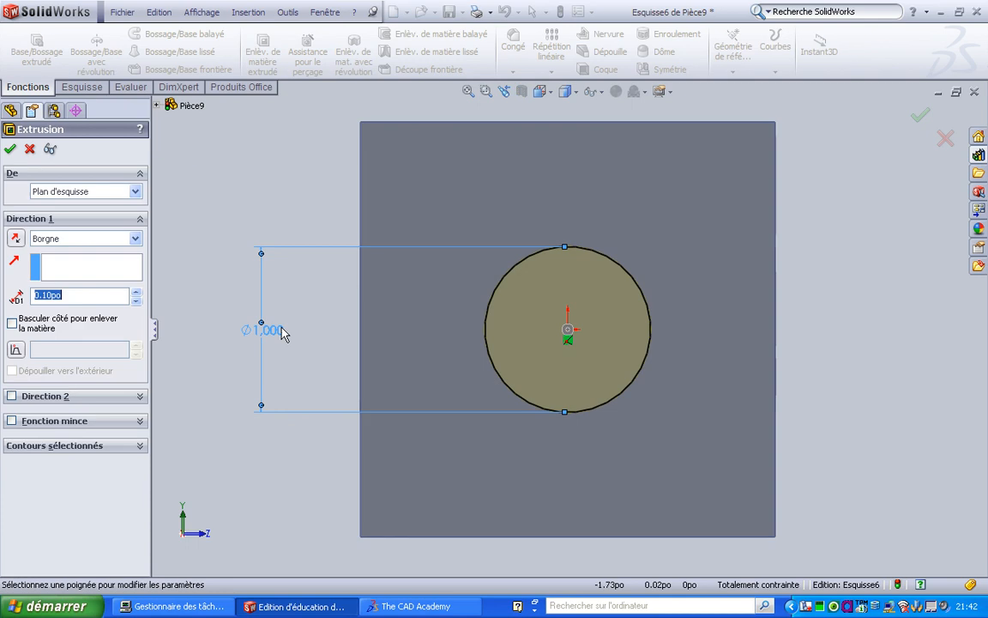
click(134, 239)
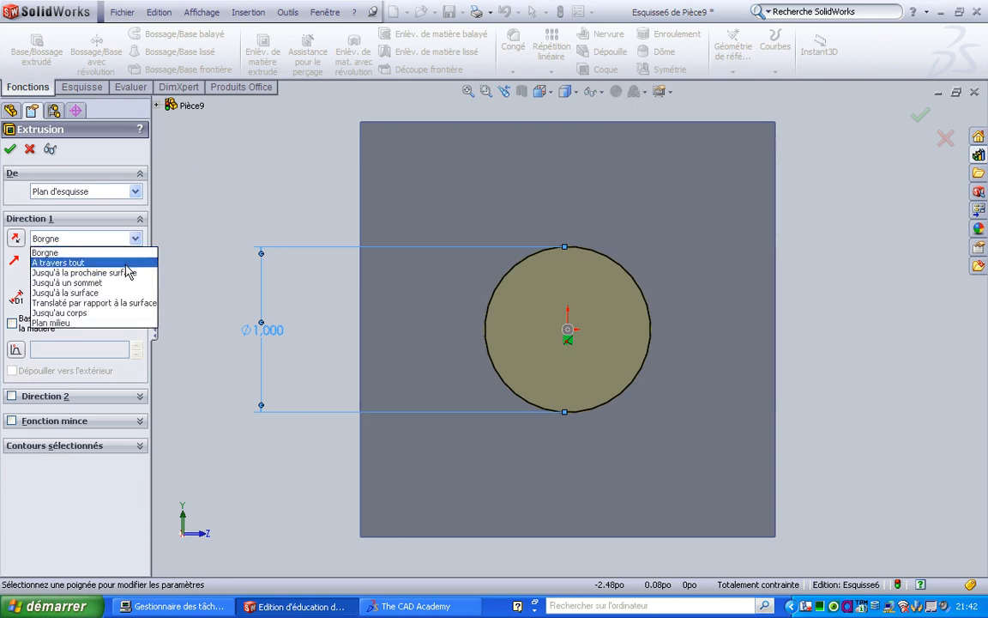
click(127, 264)
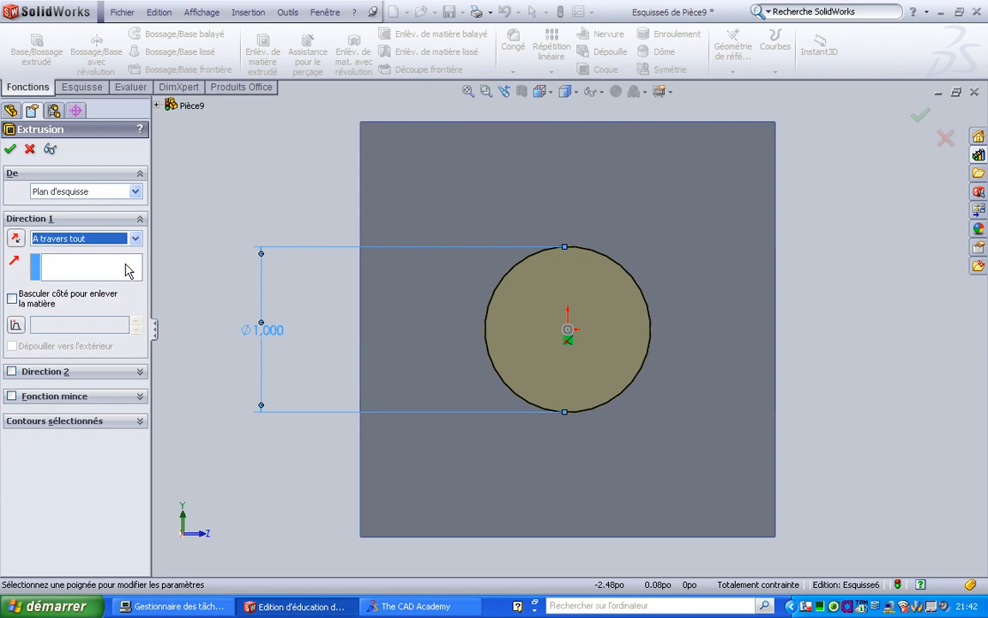
click(10, 151)
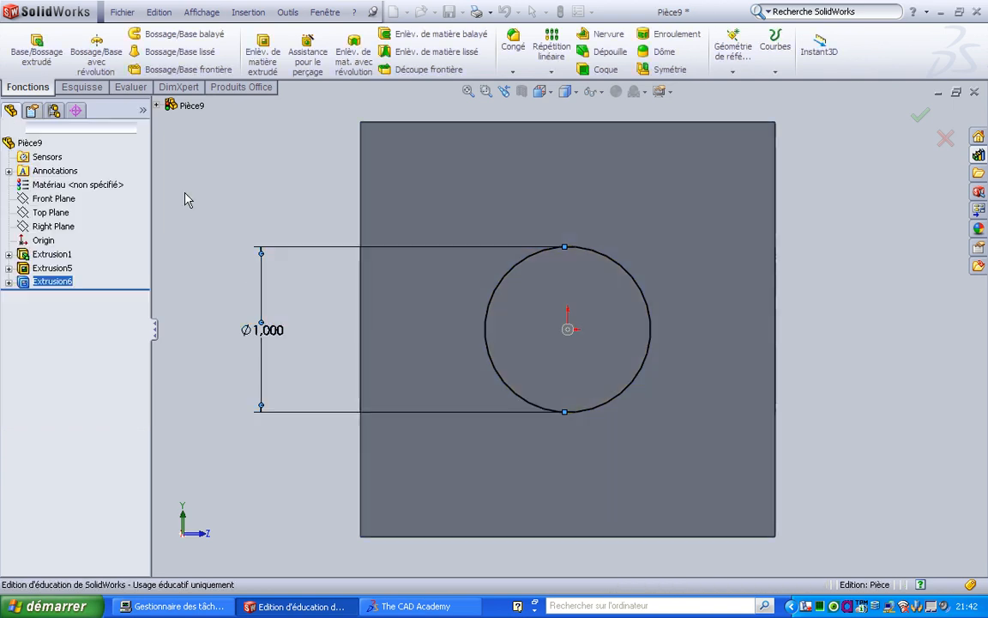
- Edit the second, side-face hole's extruded cut and try the Jusqu'à la prochaine surface end condition
middle_drag(185, 249, 406, 301)
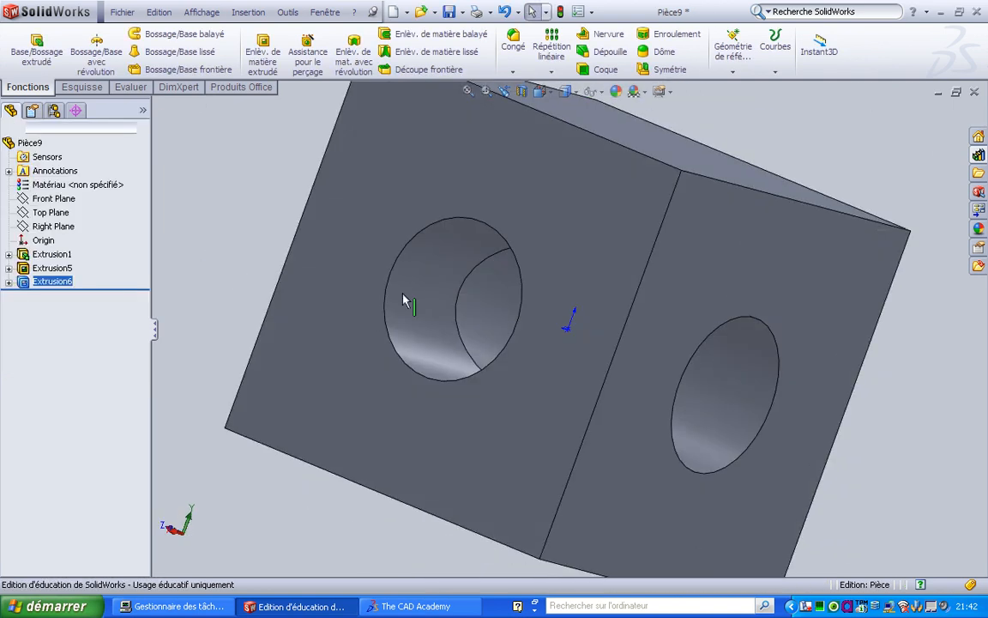
middle_drag(632, 296, 403, 326)
scroll(424, 296, up, 4)
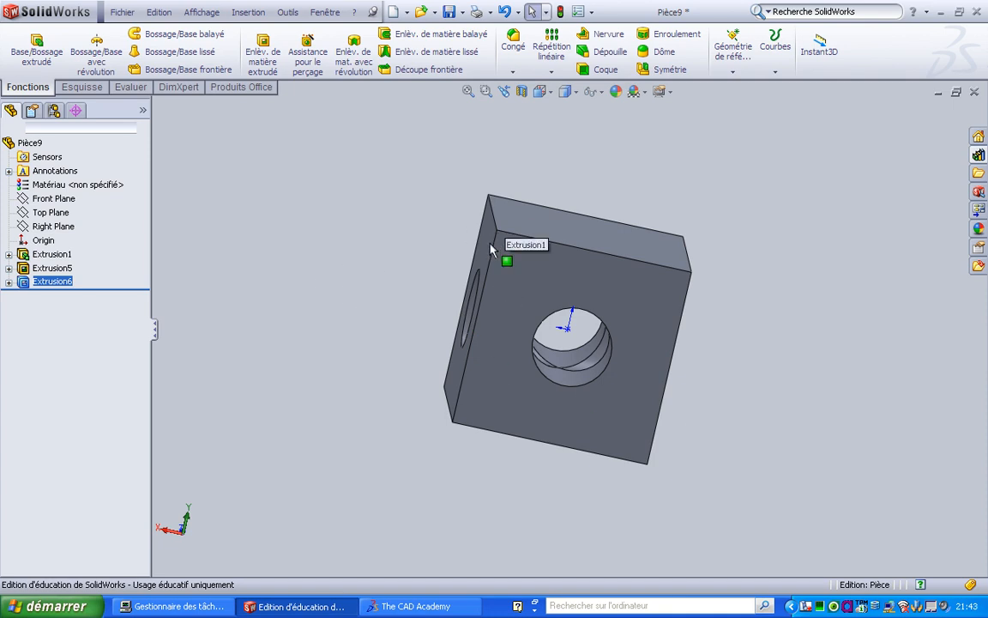
middle_drag(485, 243, 486, 240)
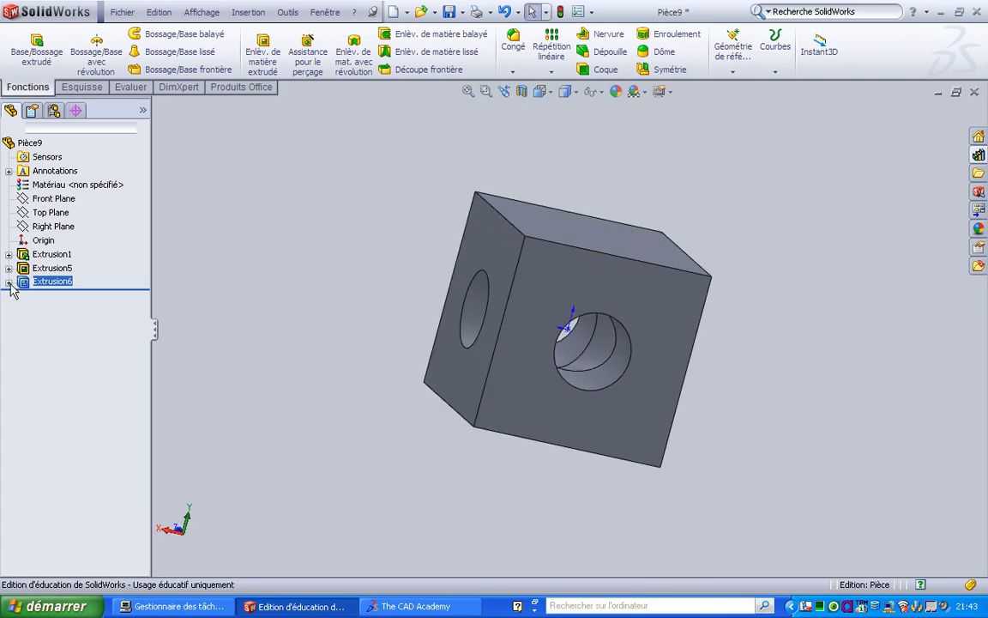
click(45, 267)
click(38, 256)
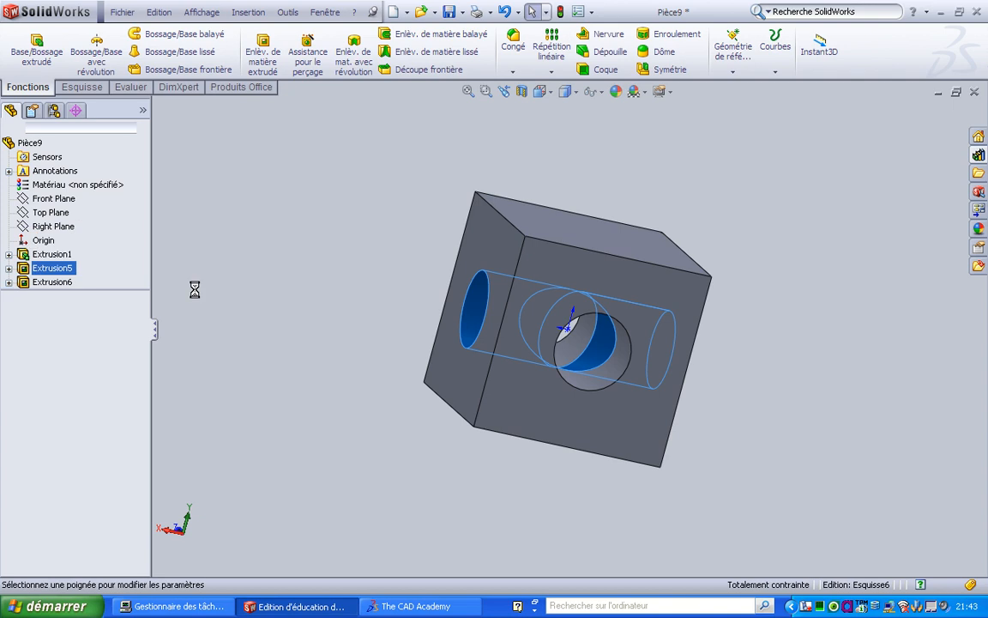
click(135, 240)
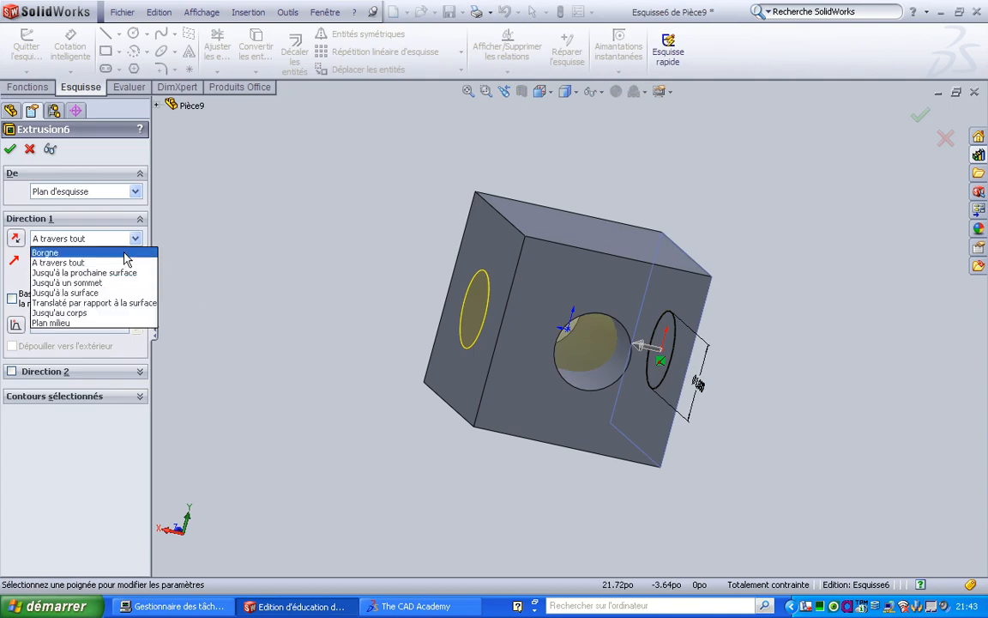
click(118, 274)
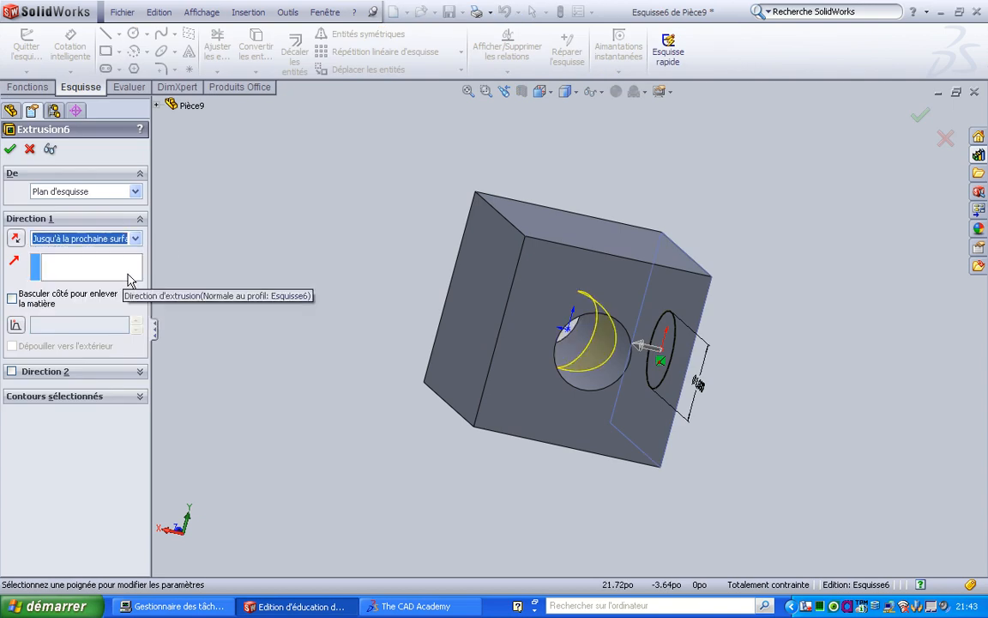
- Set the side-face cut's end condition back to A travers tout and accept the feature edit
click(124, 238)
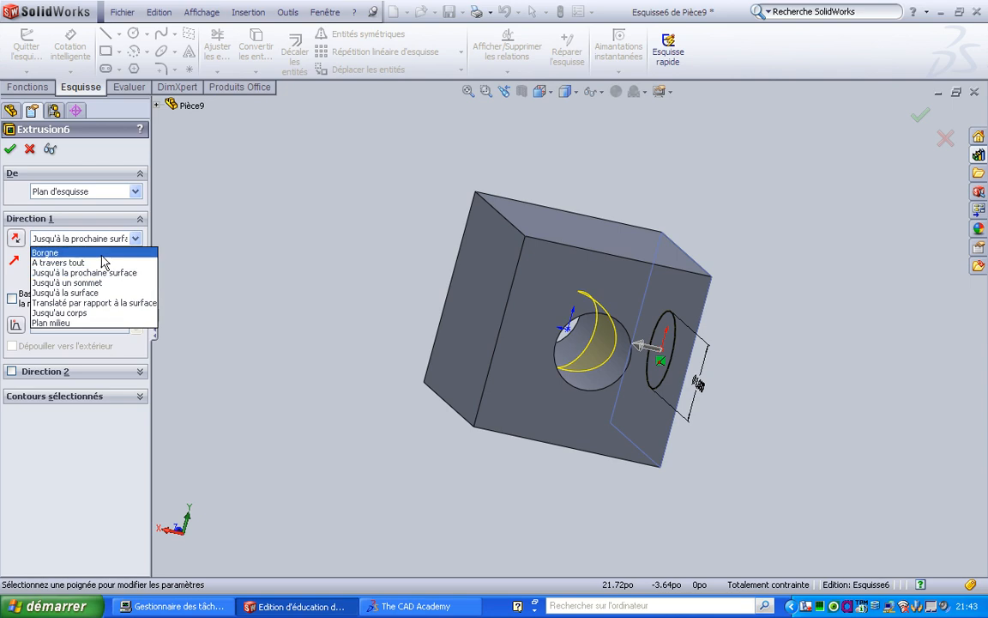
click(83, 263)
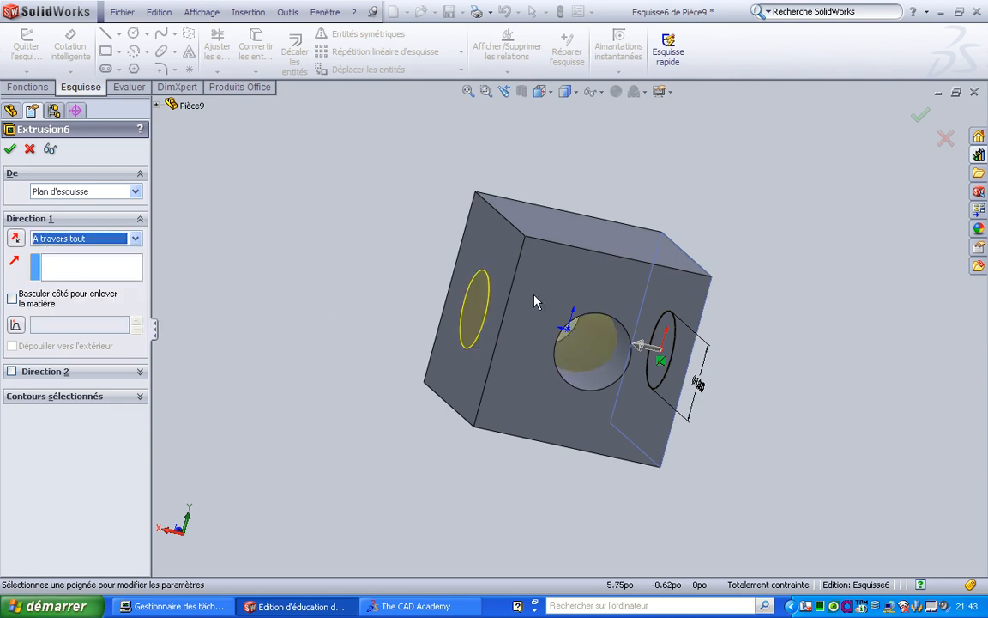
mouse_move(397, 281)
middle_down()
mouse_move(429, 269)
mouse_move(386, 292)
middle_up()
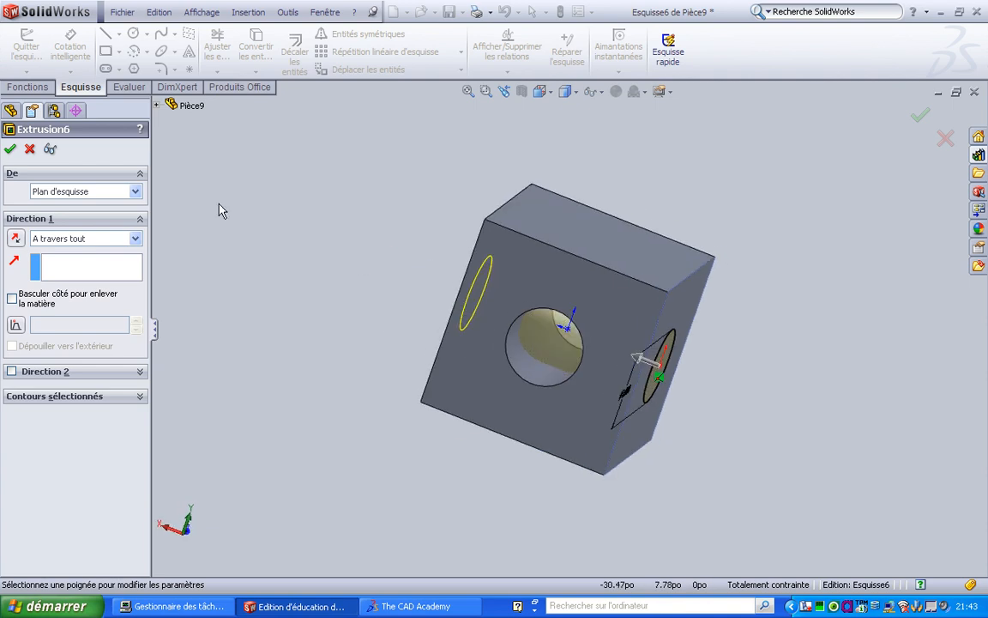
click(10, 149)
- Open a new sketch on the cube's top face, viewed normal to it
middle_drag(281, 333, 309, 348)
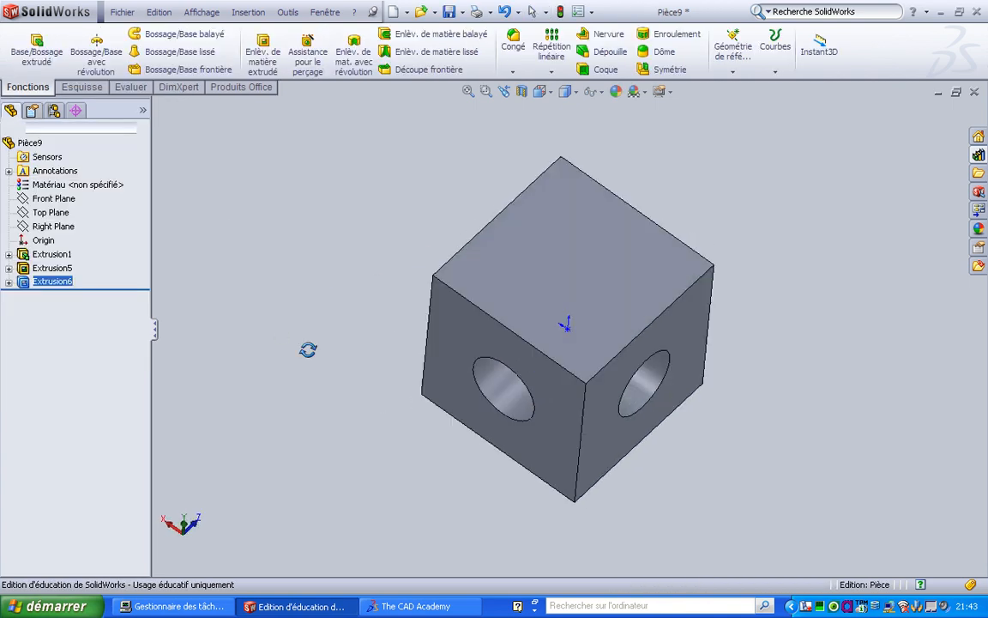
click(581, 278)
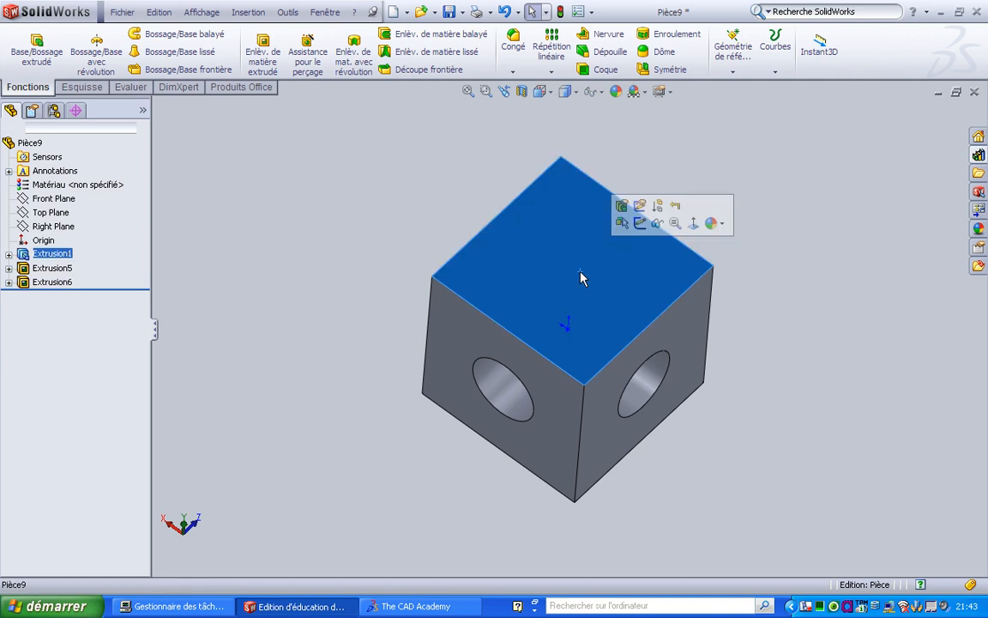
click(693, 223)
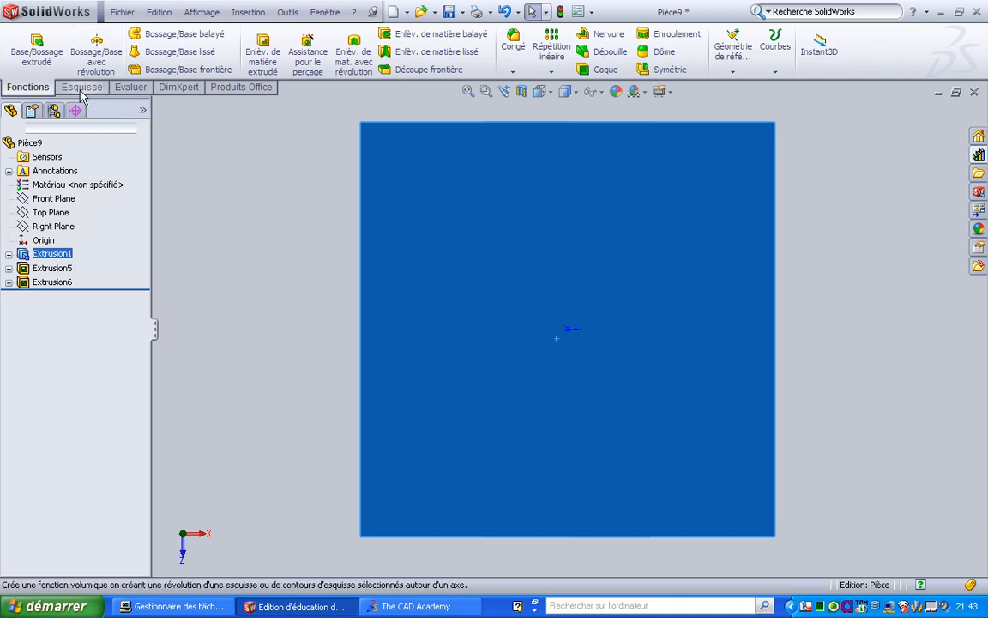
click(529, 255)
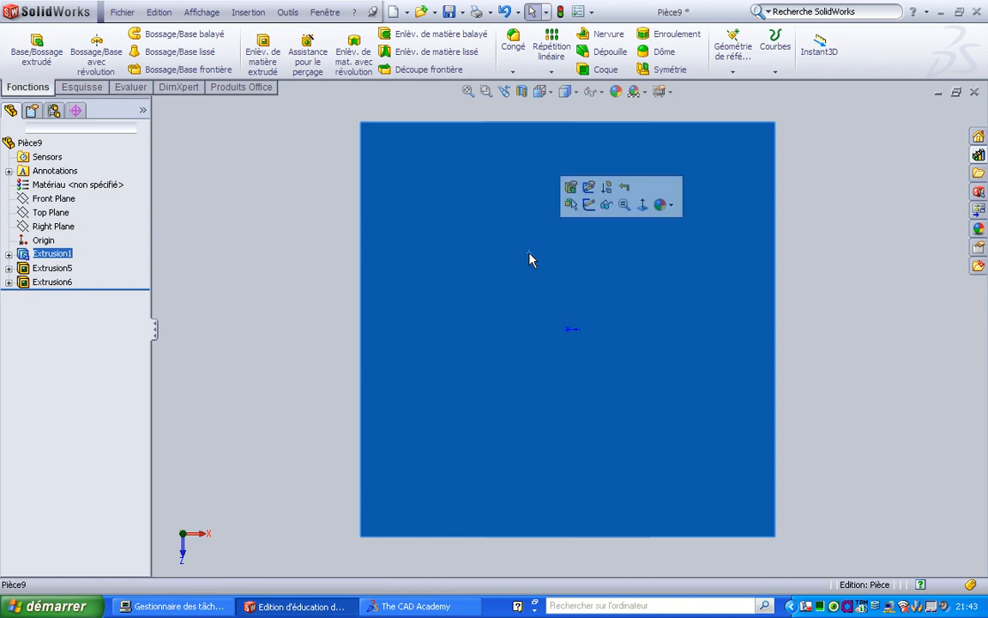
click(588, 206)
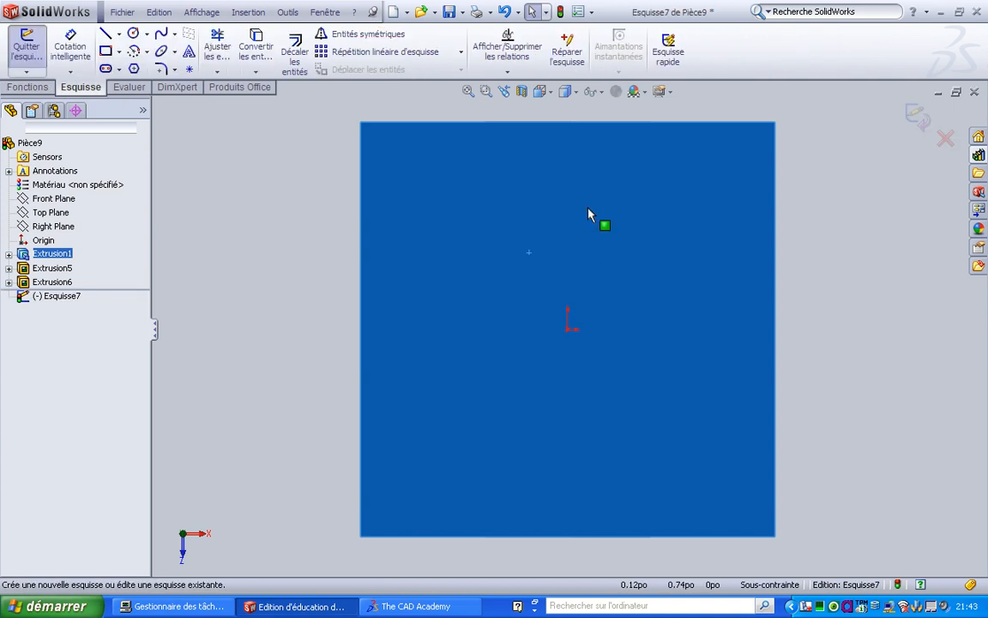
- Sketch a circle about 0.95 inches in diameter centred on the origin of the top face
click(133, 33)
click(568, 329)
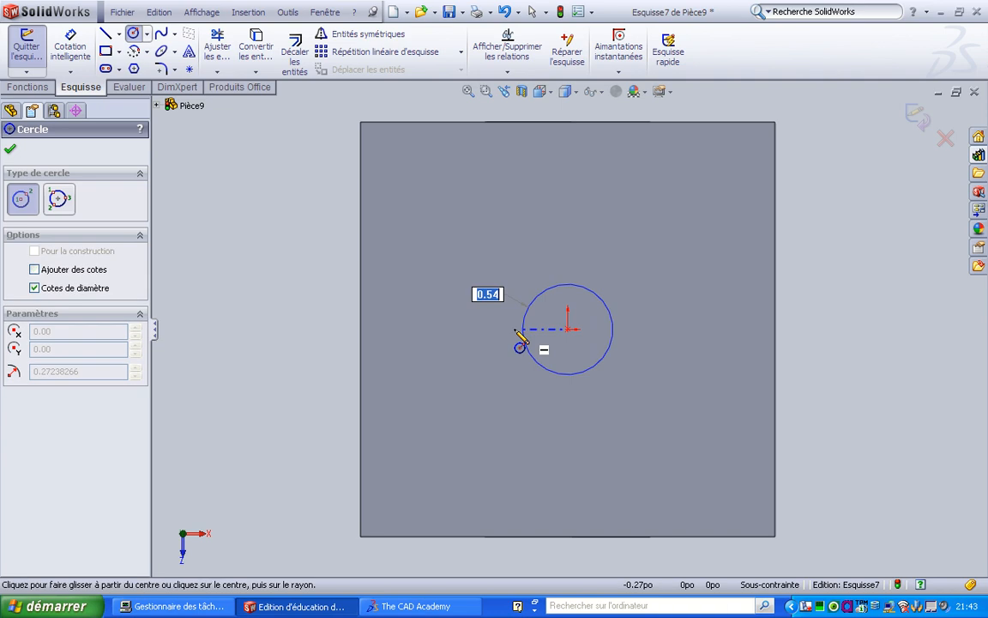
click(492, 345)
- Dimension the top-face circle's diameter and set it to 1 inch
click(76, 57)
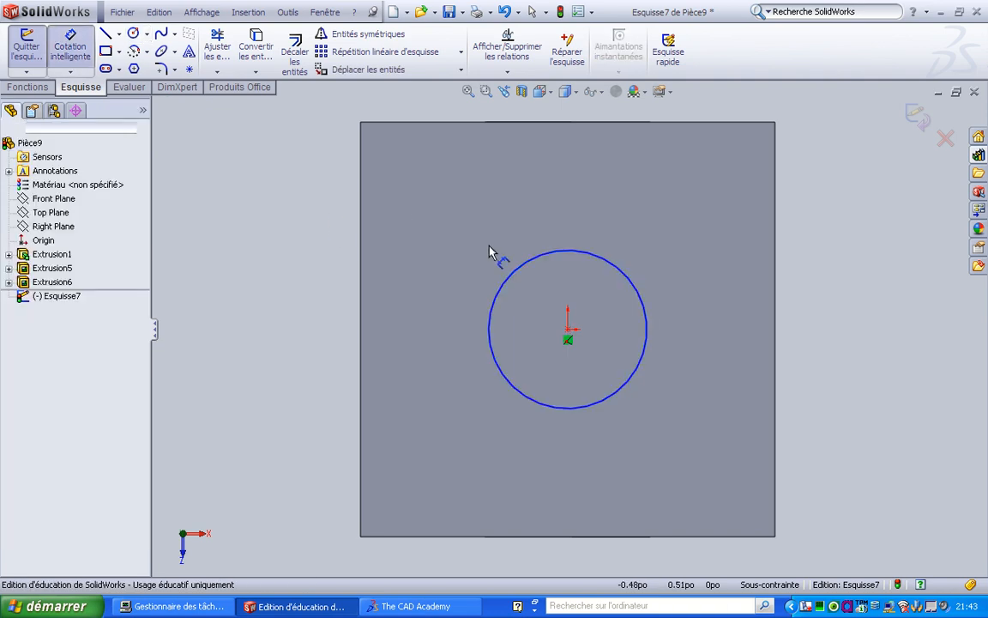
click(507, 273)
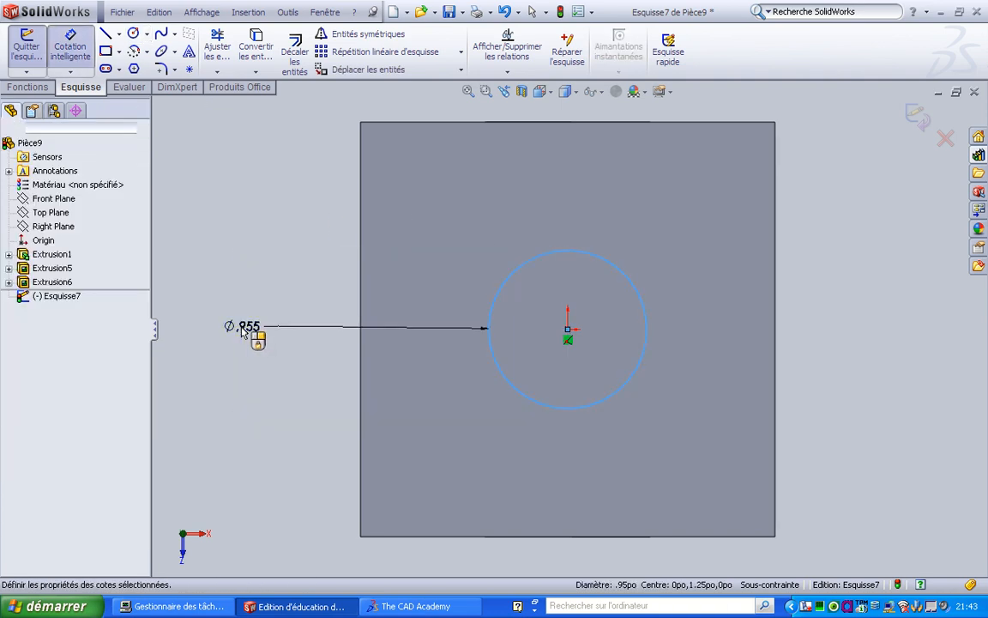
click(244, 333)
text(1)
key(Return)
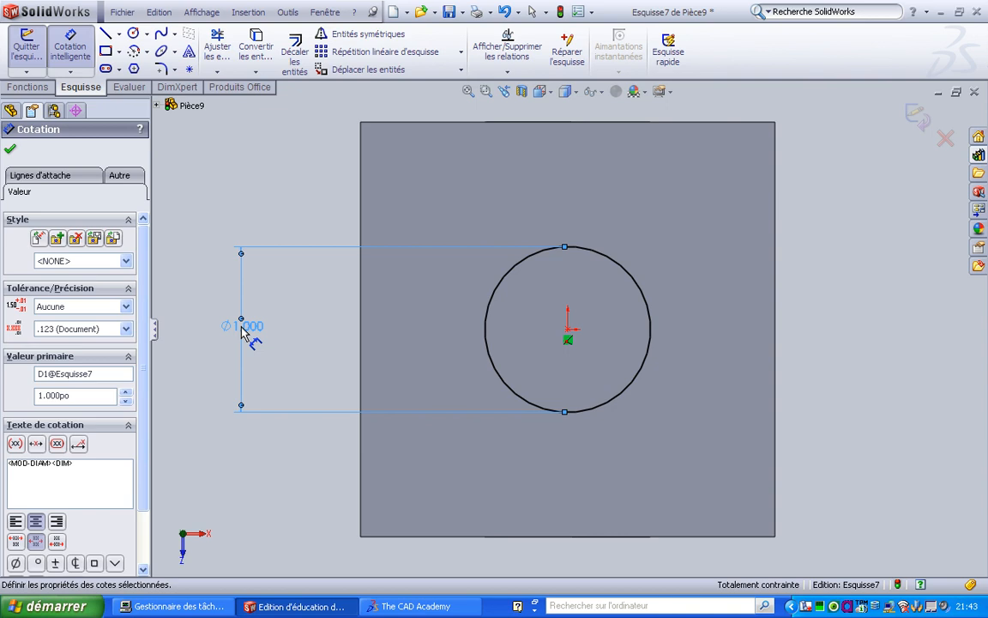
- Cut-extrude the top-face circle down to the existing holes with the Jusqu'à la prochaine surface end condition
click(27, 91)
click(267, 54)
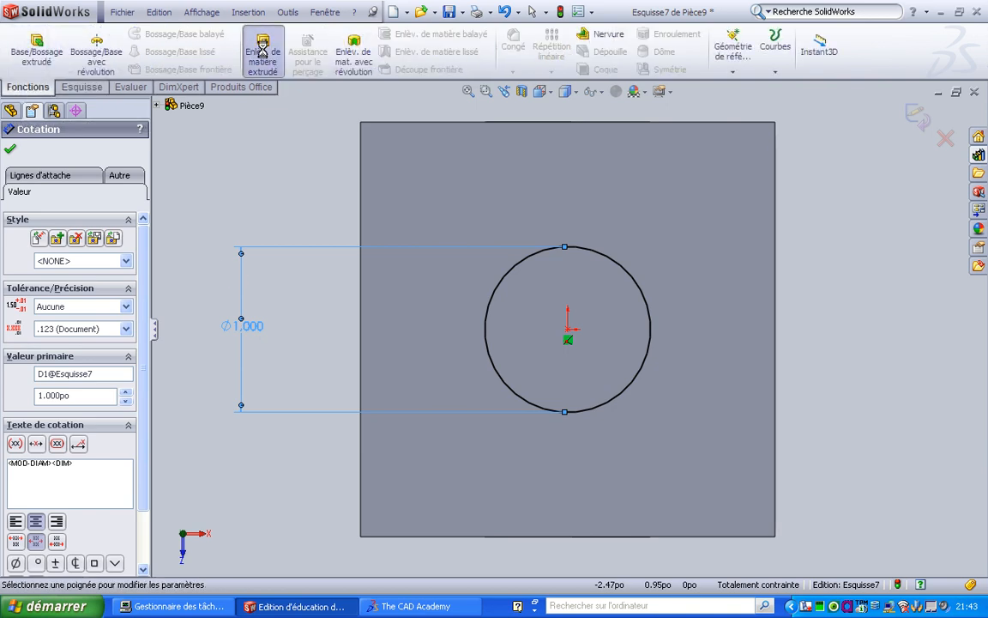
click(136, 239)
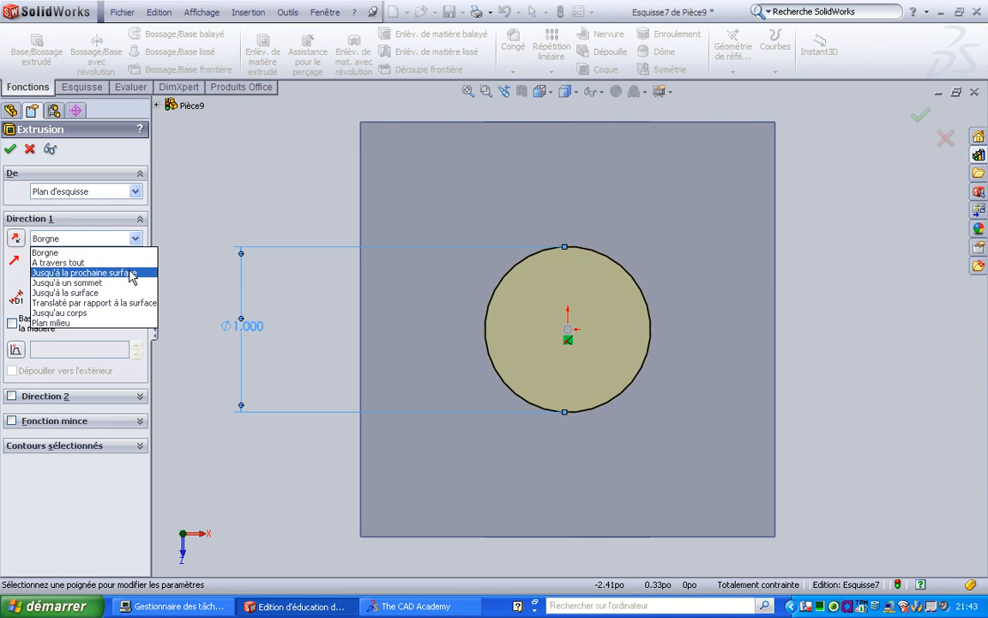
click(131, 273)
middle_drag(320, 437, 559, 377)
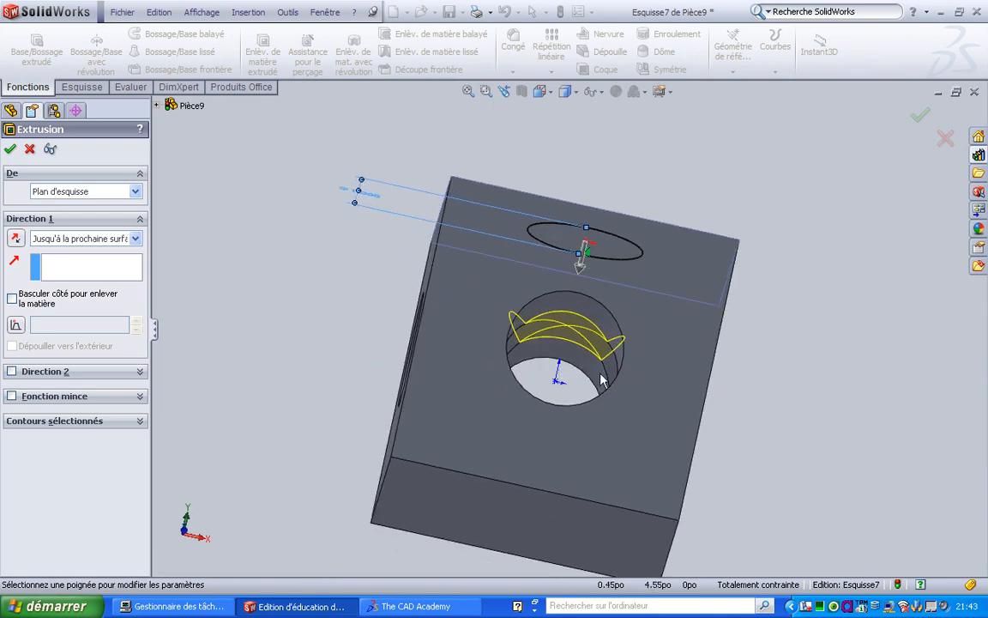
middle_drag(468, 326, 518, 390)
mouse_move(536, 379)
middle_down()
mouse_move(555, 378)
mouse_move(547, 378)
middle_up()
middle_drag(429, 366, 477, 369)
scroll(382, 365, up, 4)
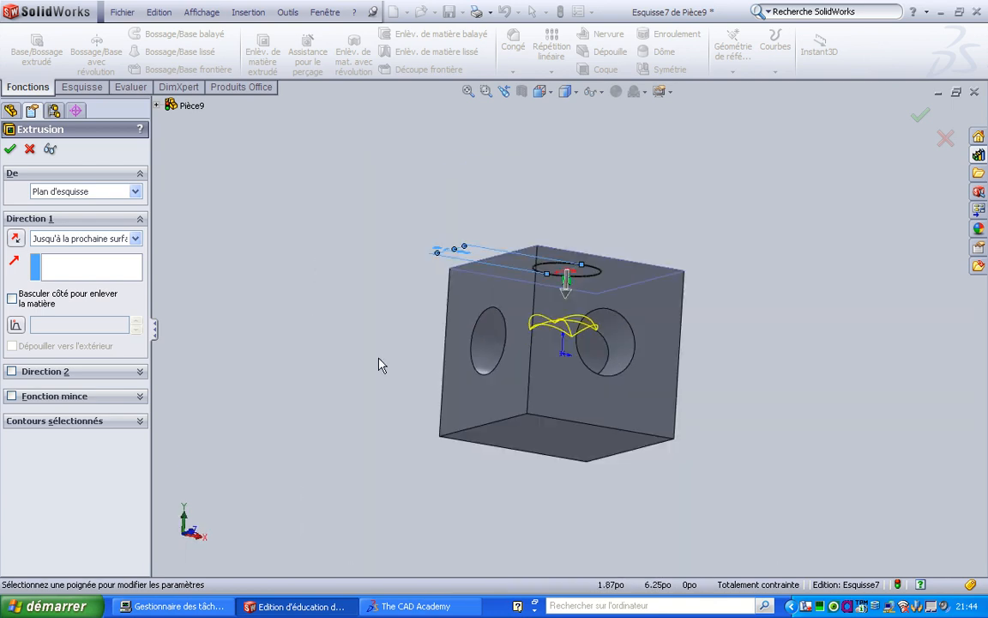
middle_drag(549, 319, 633, 389)
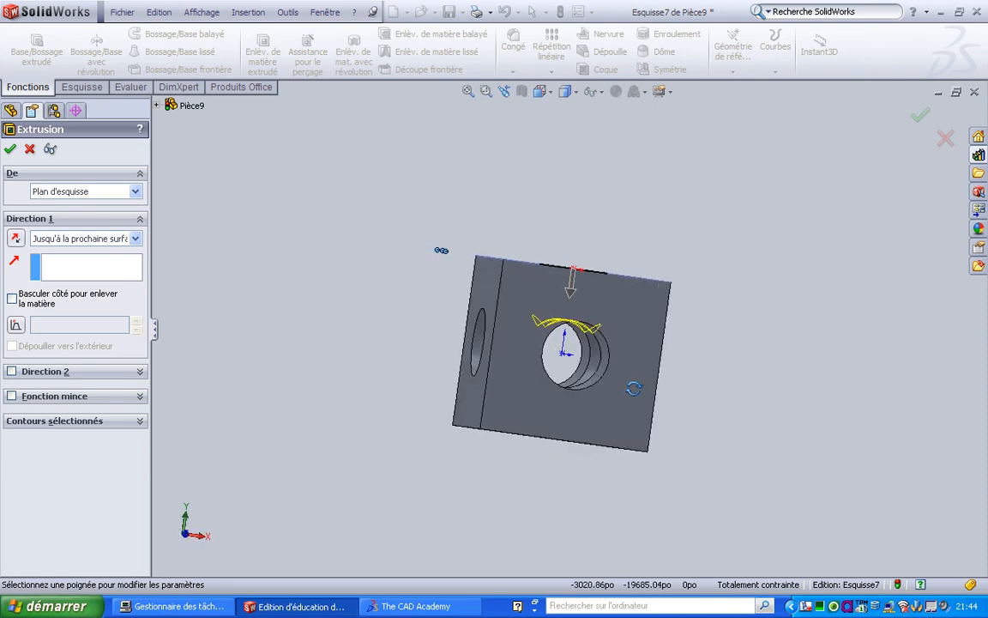
click(134, 239)
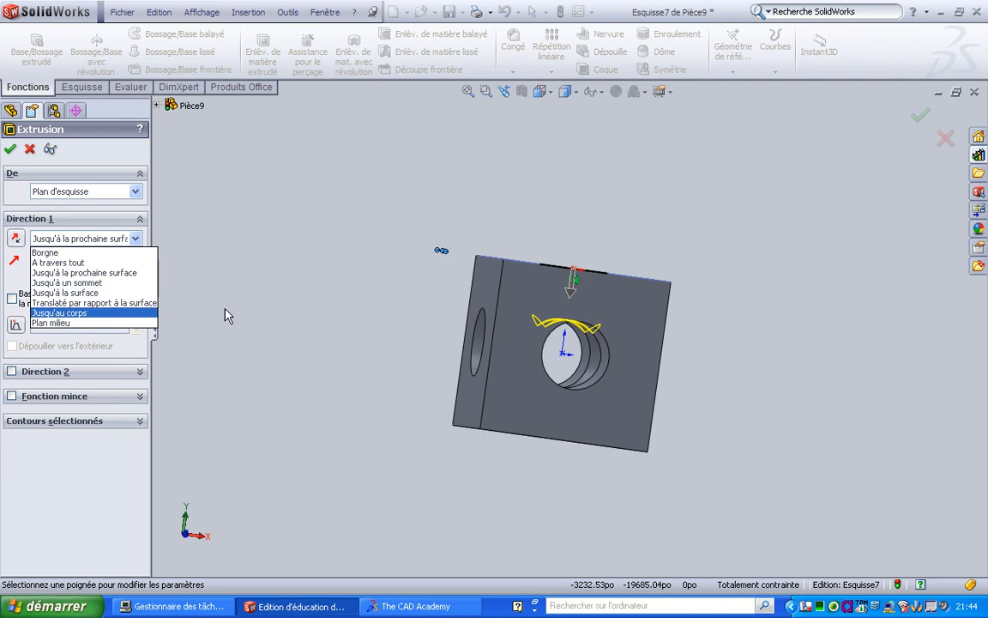
click(125, 276)
middle_drag(421, 362, 430, 311)
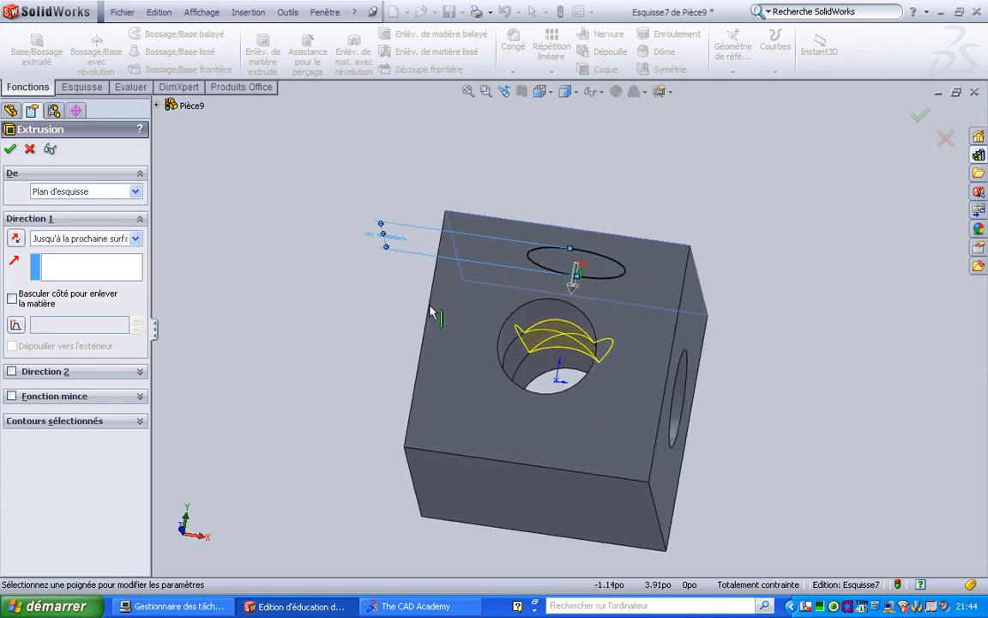
click(12, 150)
- Examine the top hole and its junction with the two crossing through holes from several angles
middle_drag(776, 193, 776, 292)
scroll(541, 320, up, 3)
middle_drag(631, 368, 614, 258)
scroll(568, 353, down, 4)
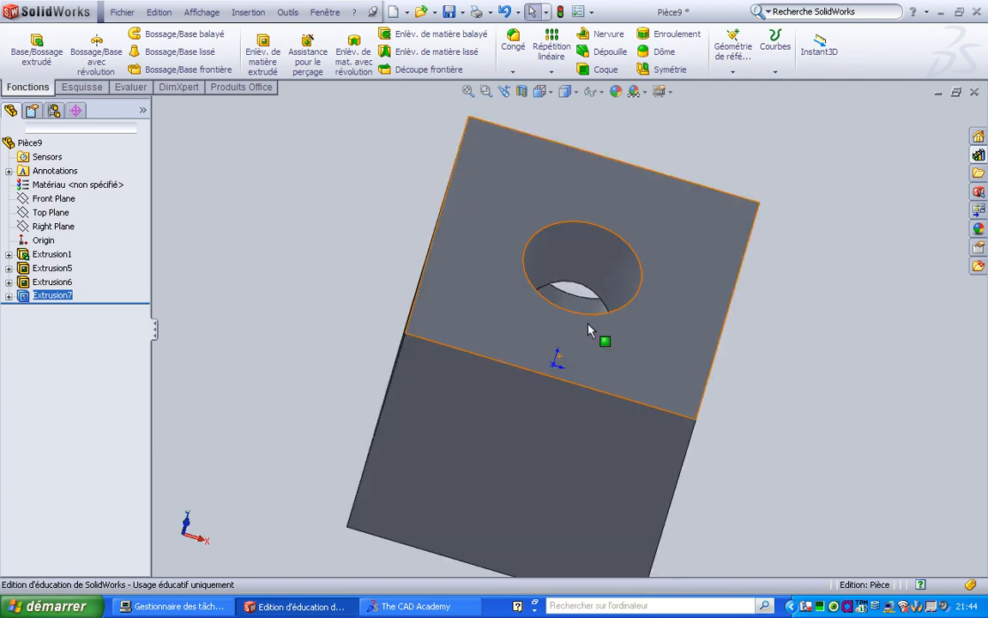
scroll(588, 329, down, 3)
middle_drag(589, 329, 580, 384)
scroll(580, 383, down, 1)
scroll(580, 376, up, 5)
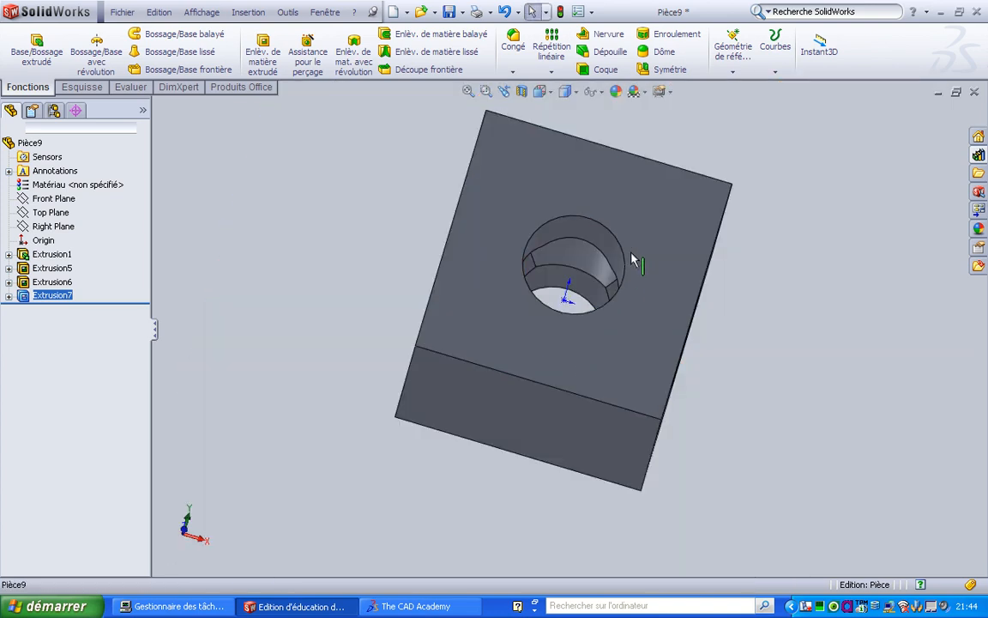
mouse_move(632, 260)
middle_down()
mouse_move(552, 298)
mouse_move(545, 311)
mouse_move(571, 356)
mouse_move(549, 425)
mouse_move(611, 259)
mouse_move(682, 470)
mouse_move(714, 353)
mouse_move(737, 344)
mouse_move(715, 433)
mouse_move(579, 287)
mouse_move(622, 311)
middle_up()
scroll(620, 300, up, 5)
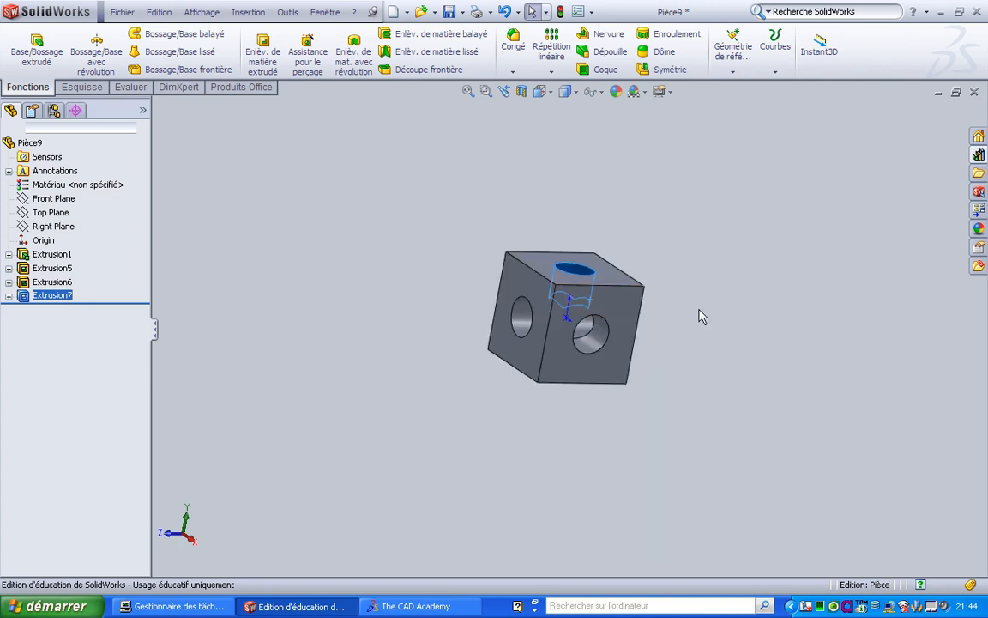
middle_drag(699, 313, 639, 358)
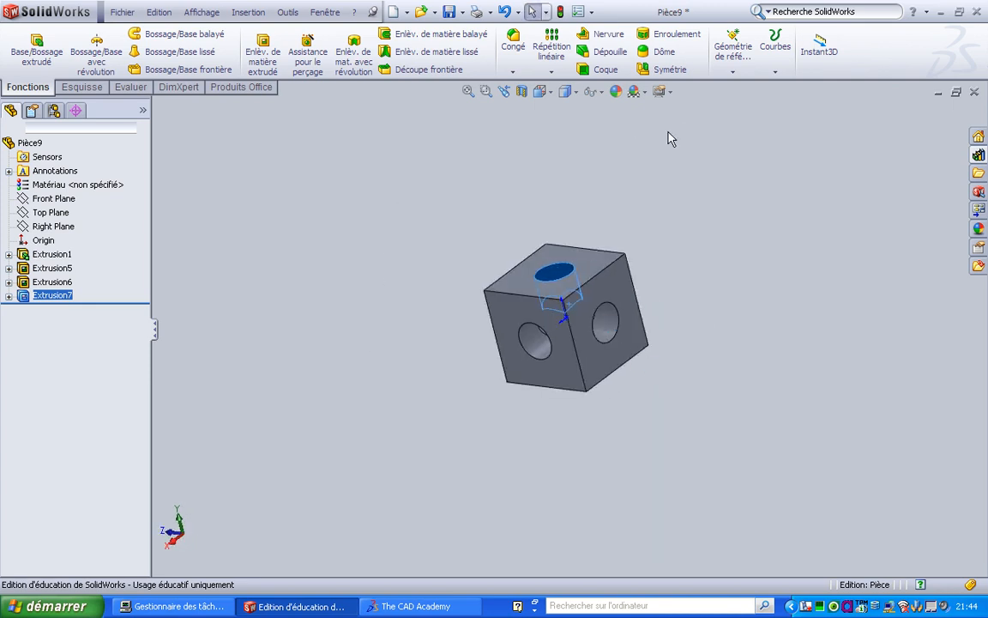